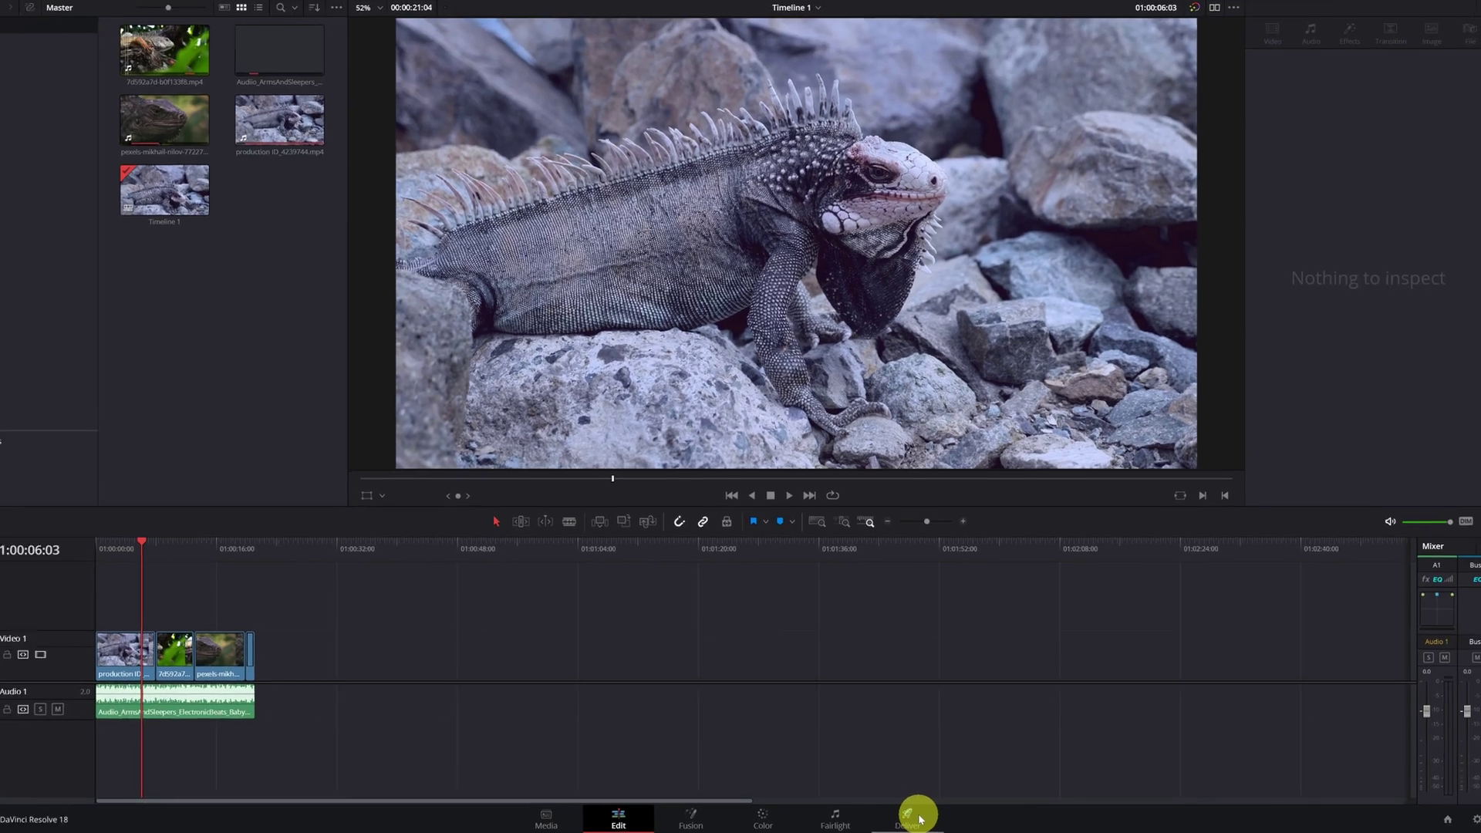
# Switch to the Deliver page and scroll through the row of render presets.
pyautogui.click(857, 812)
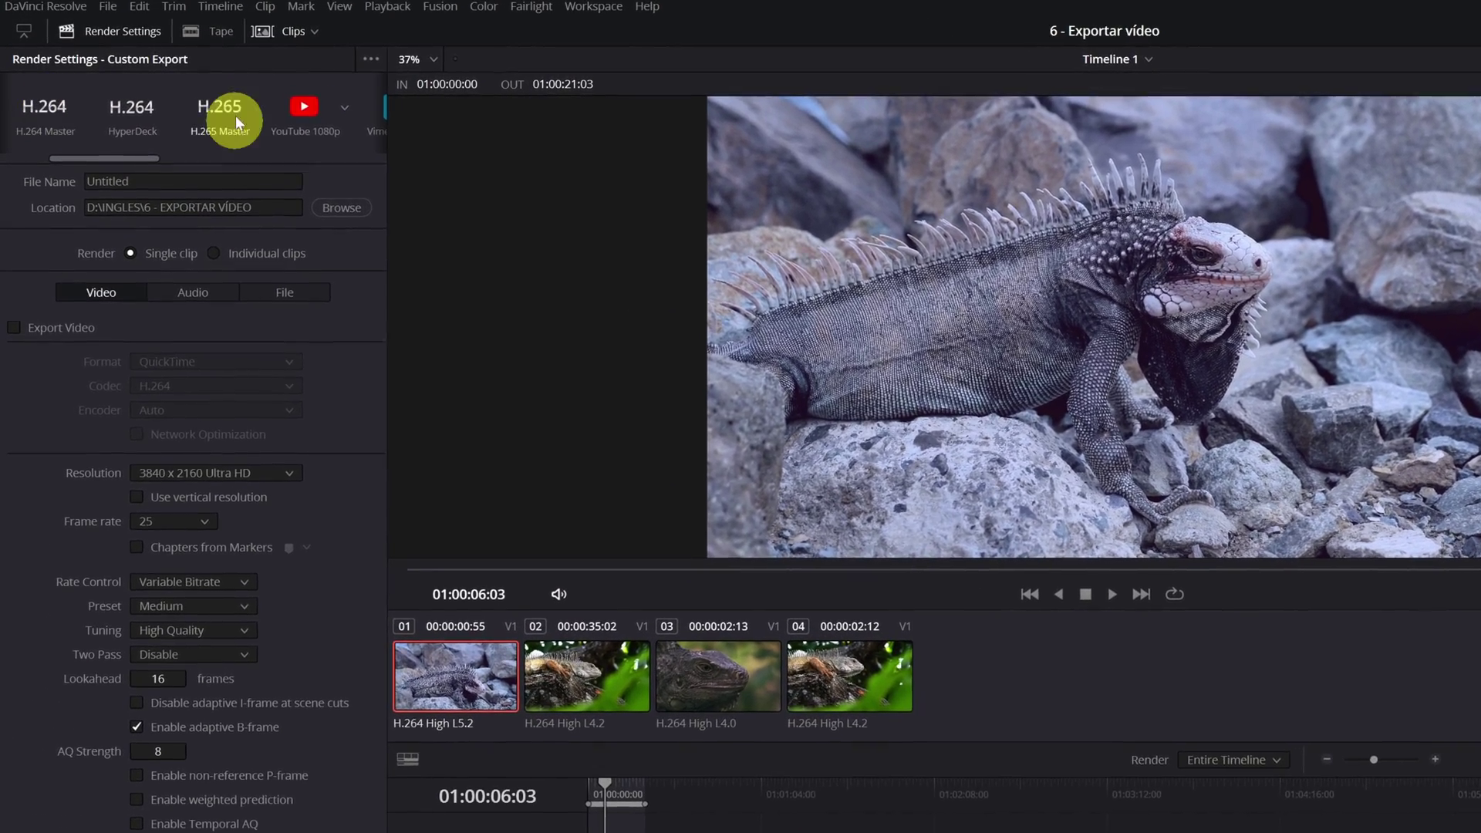
pyautogui.moveTo(133, 156); pyautogui.dragTo(163, 159)
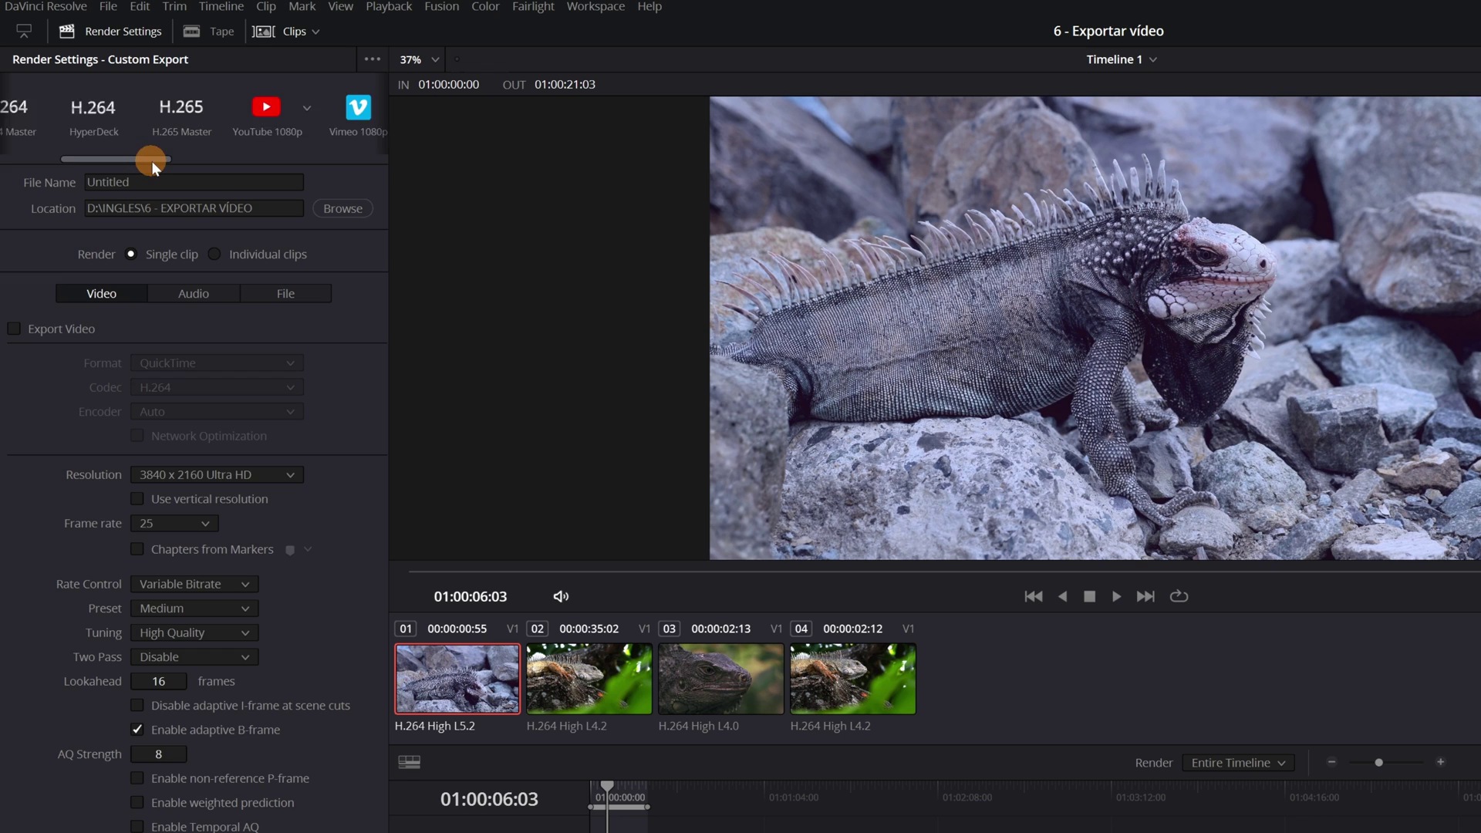
# Load the YouTube 1080p preset, reviewing resolutions but keeping 1920 x 1080 HD.
pyautogui.click(230, 107)
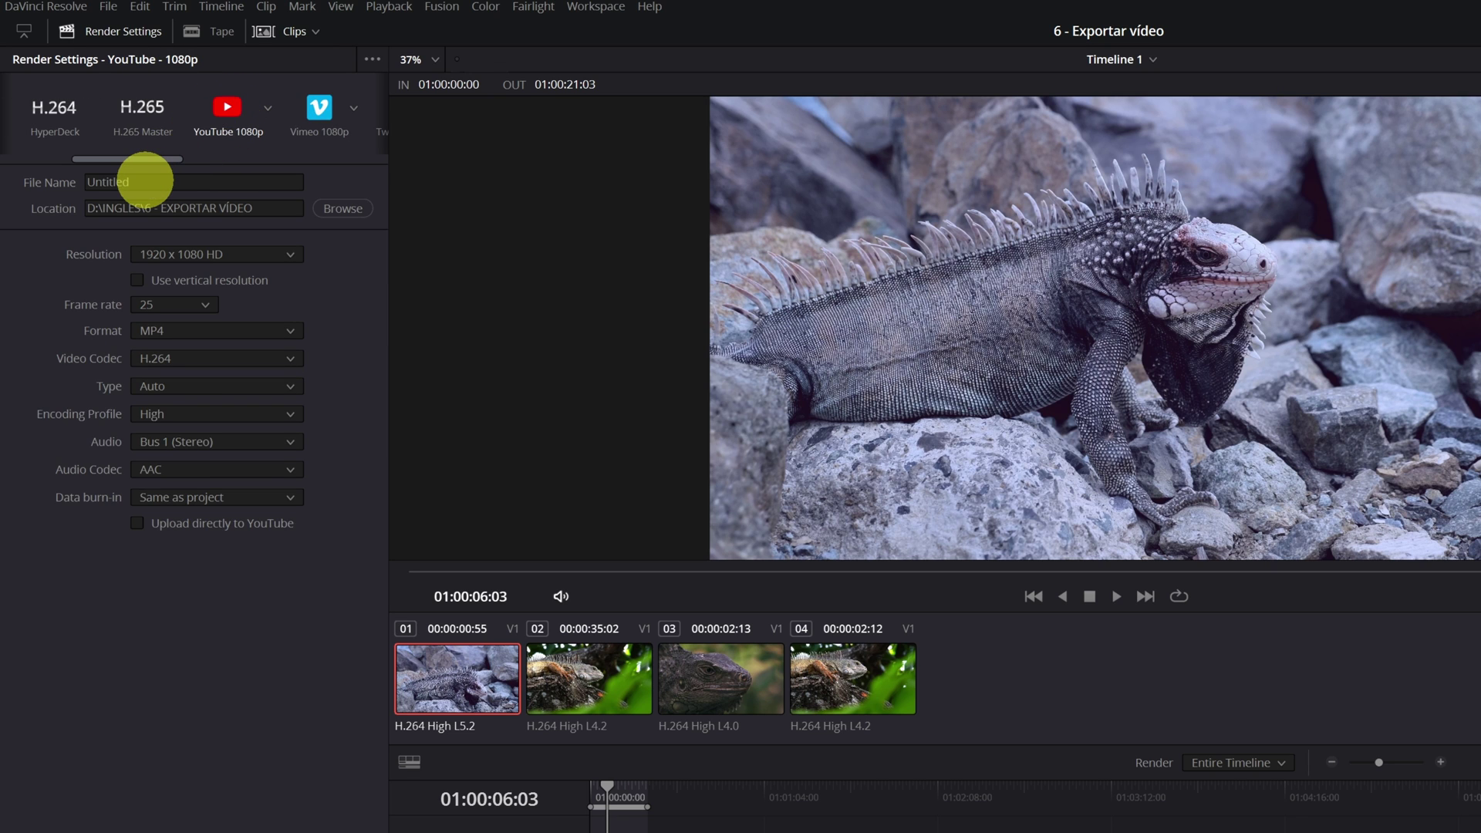
pyautogui.click(149, 182)
pyautogui.click(277, 253)
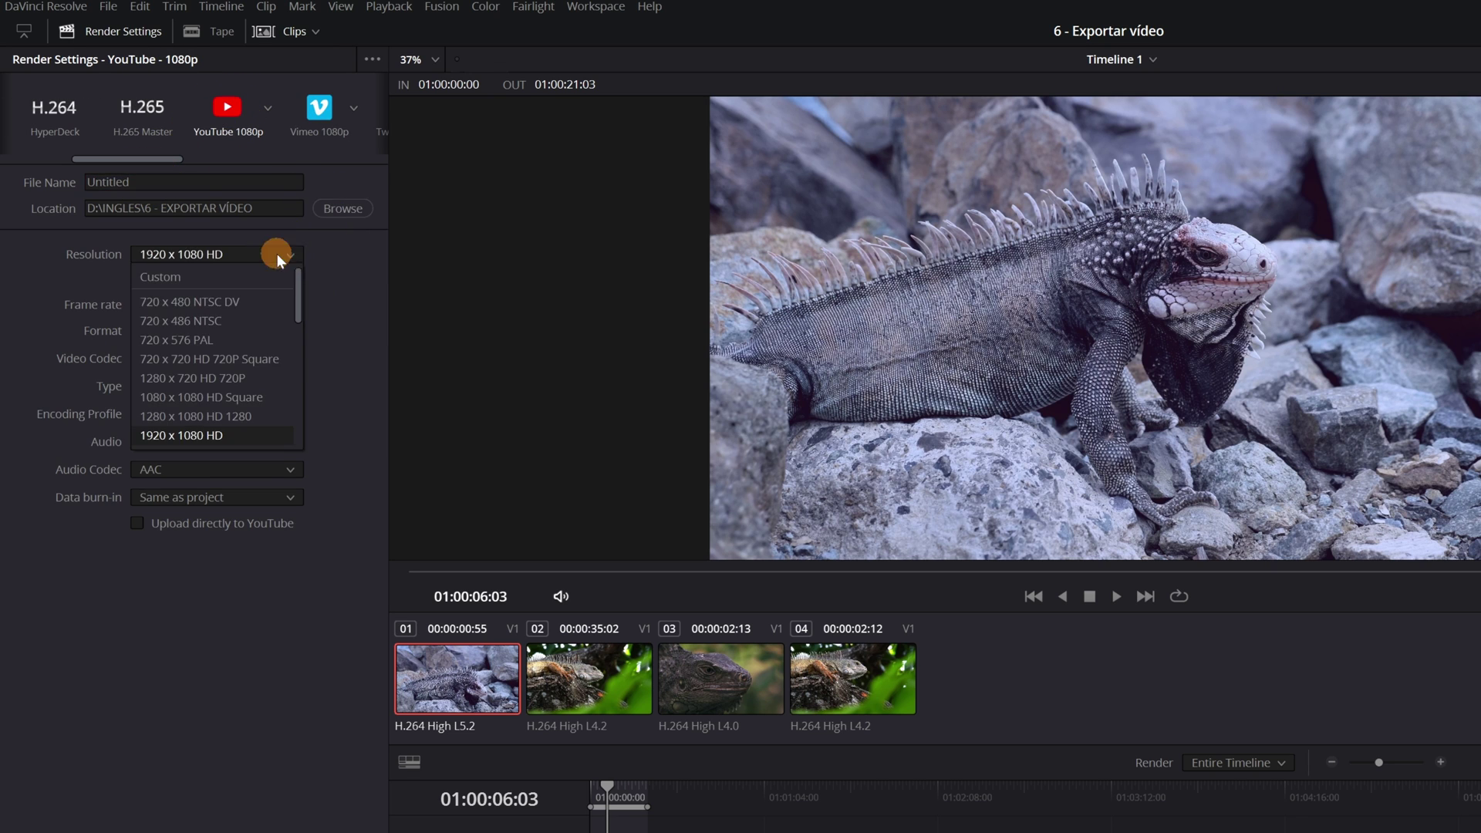
pyautogui.moveTo(296, 271); pyautogui.dragTo(295, 317)
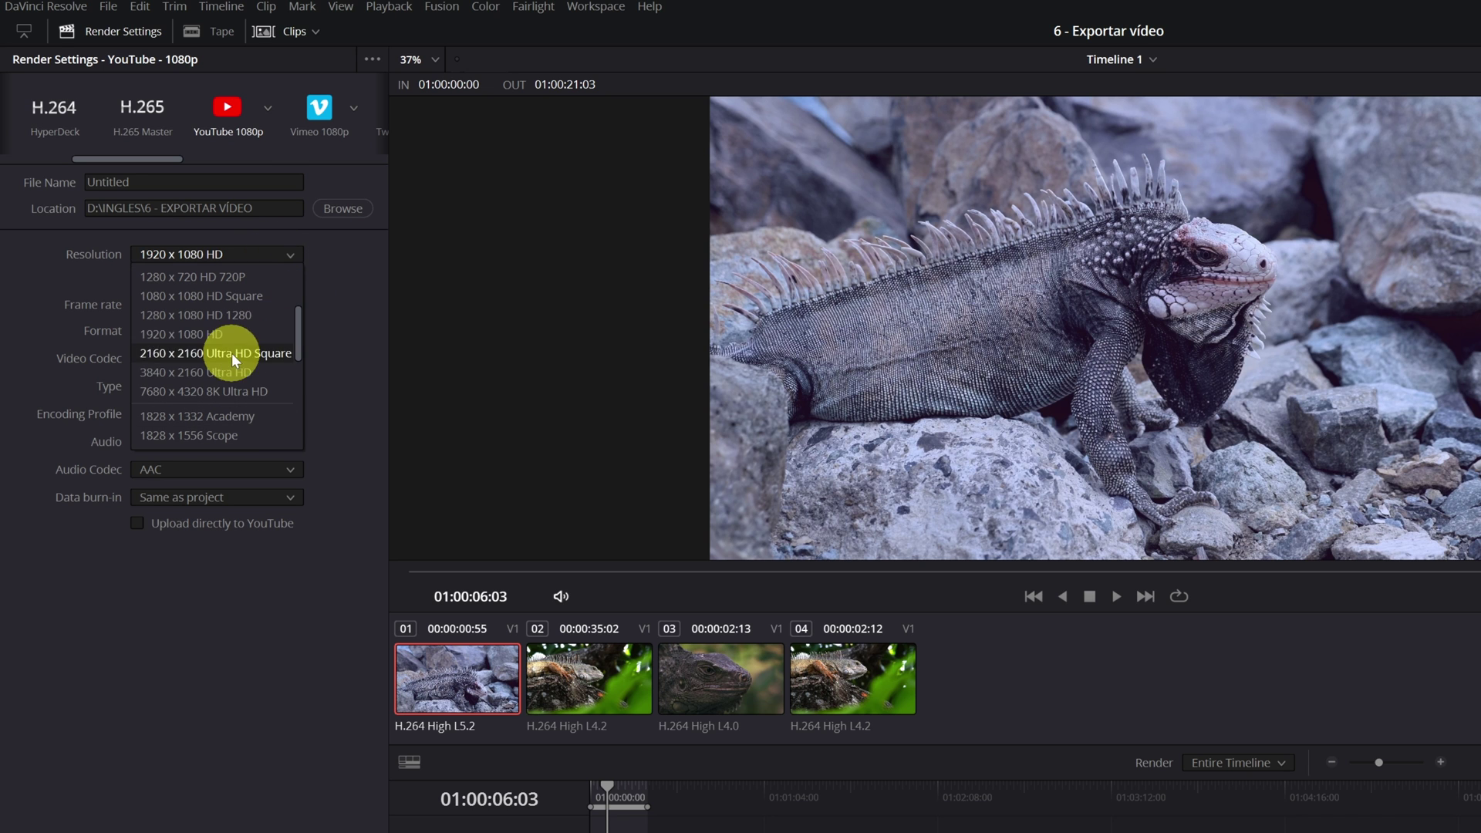
pyautogui.click(137, 158)
pyautogui.moveTo(141, 155); pyautogui.dragTo(62, 162)
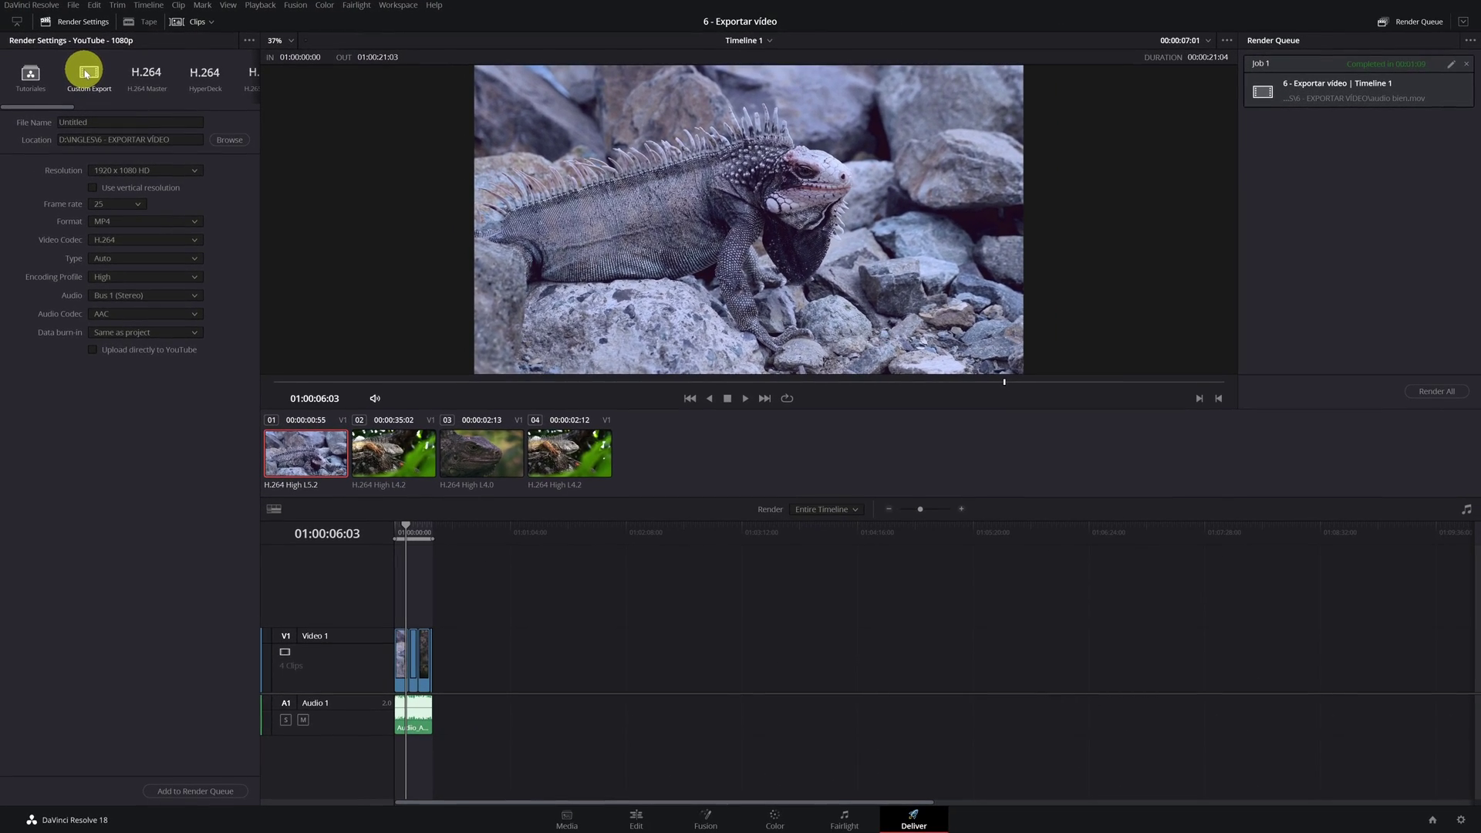
# Load Custom Export, name the file Natural and set the Desktop as the output location.
pyautogui.click(86, 74)
pyautogui.doubleClick(94, 121)
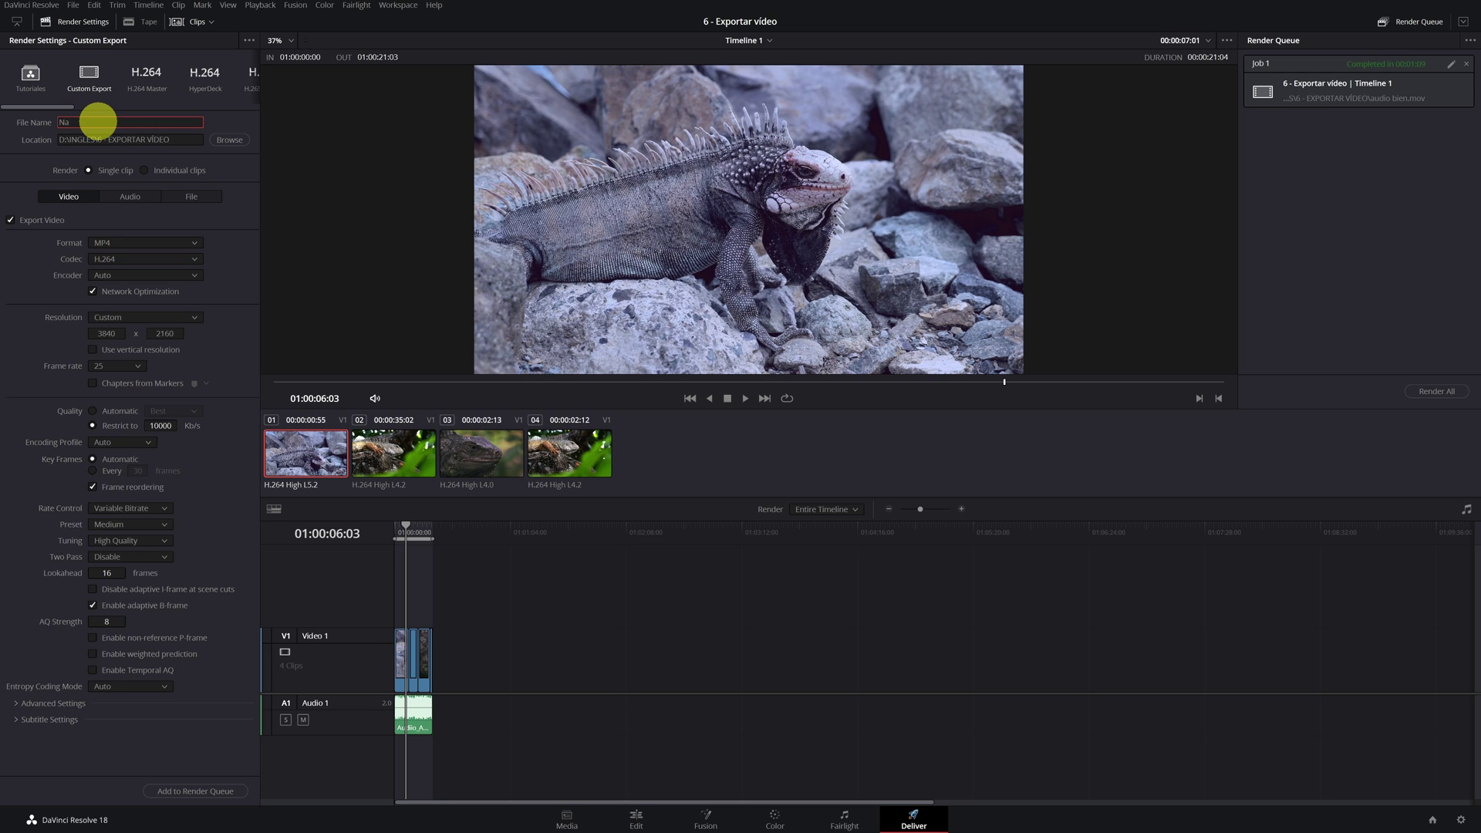
pyautogui.click(230, 139)
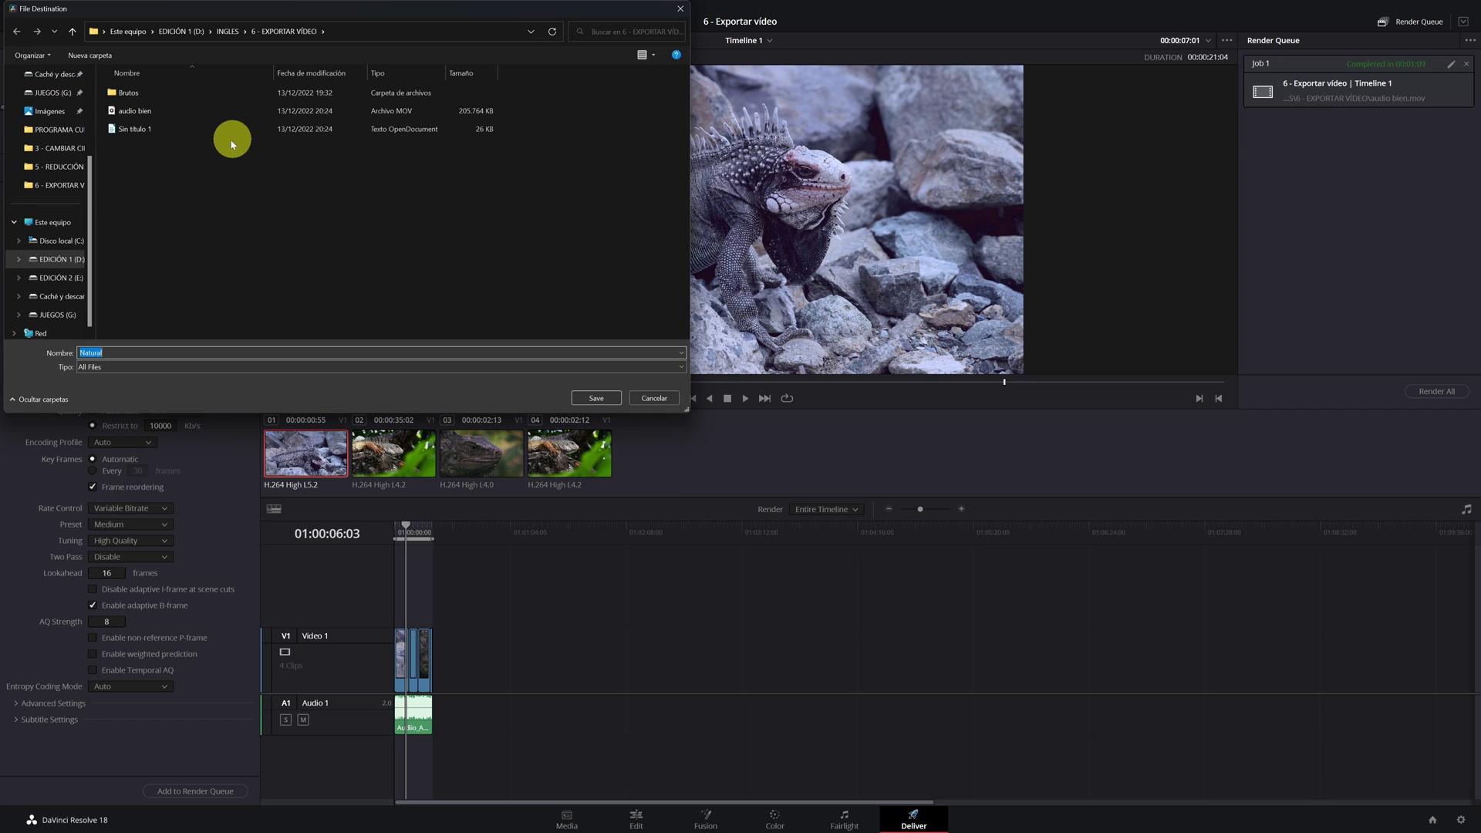
pyautogui.moveTo(88, 179); pyautogui.dragTo(86, 94)
pyautogui.click(49, 131)
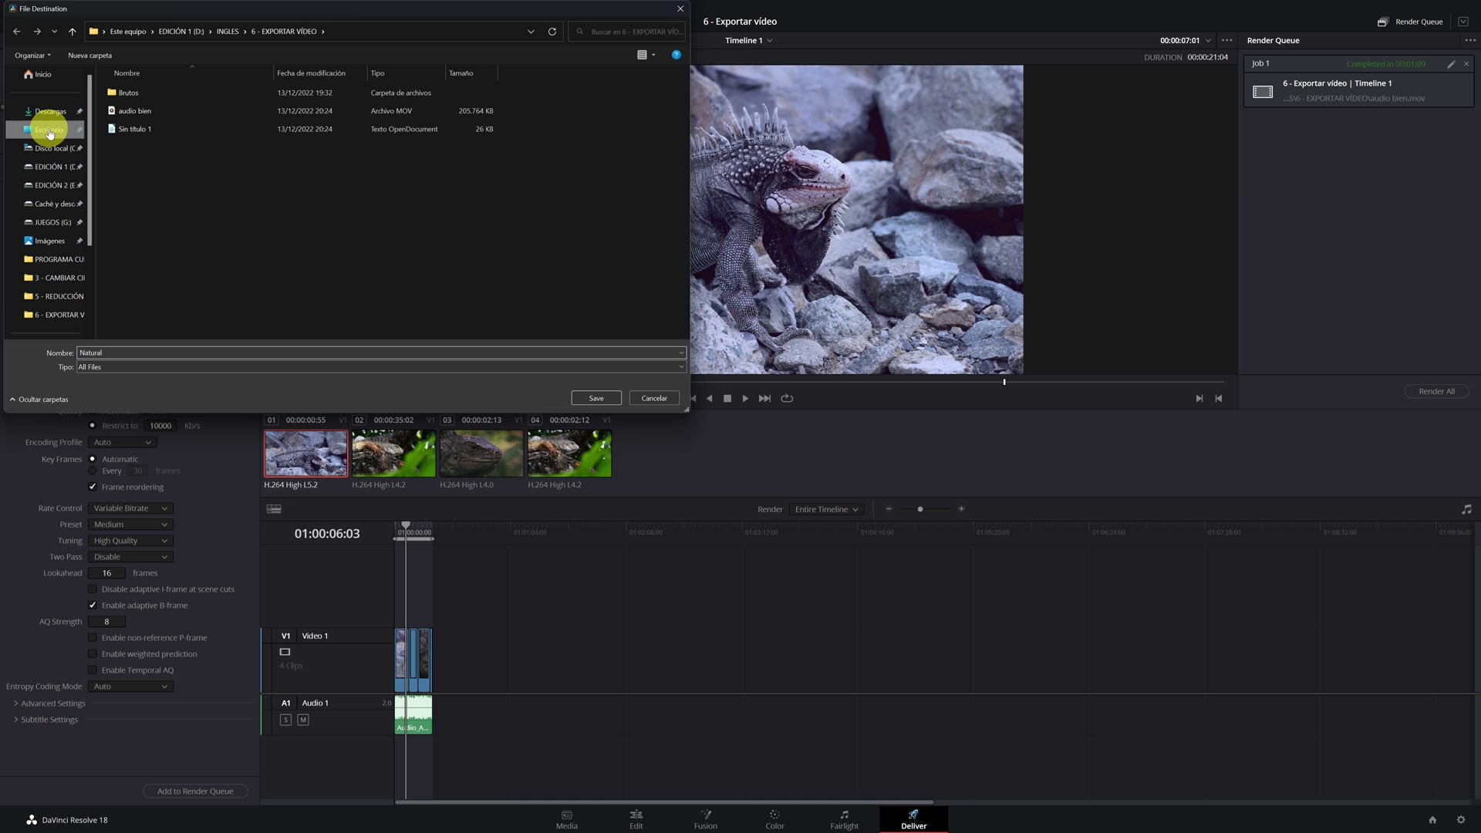
pyautogui.click(606, 397)
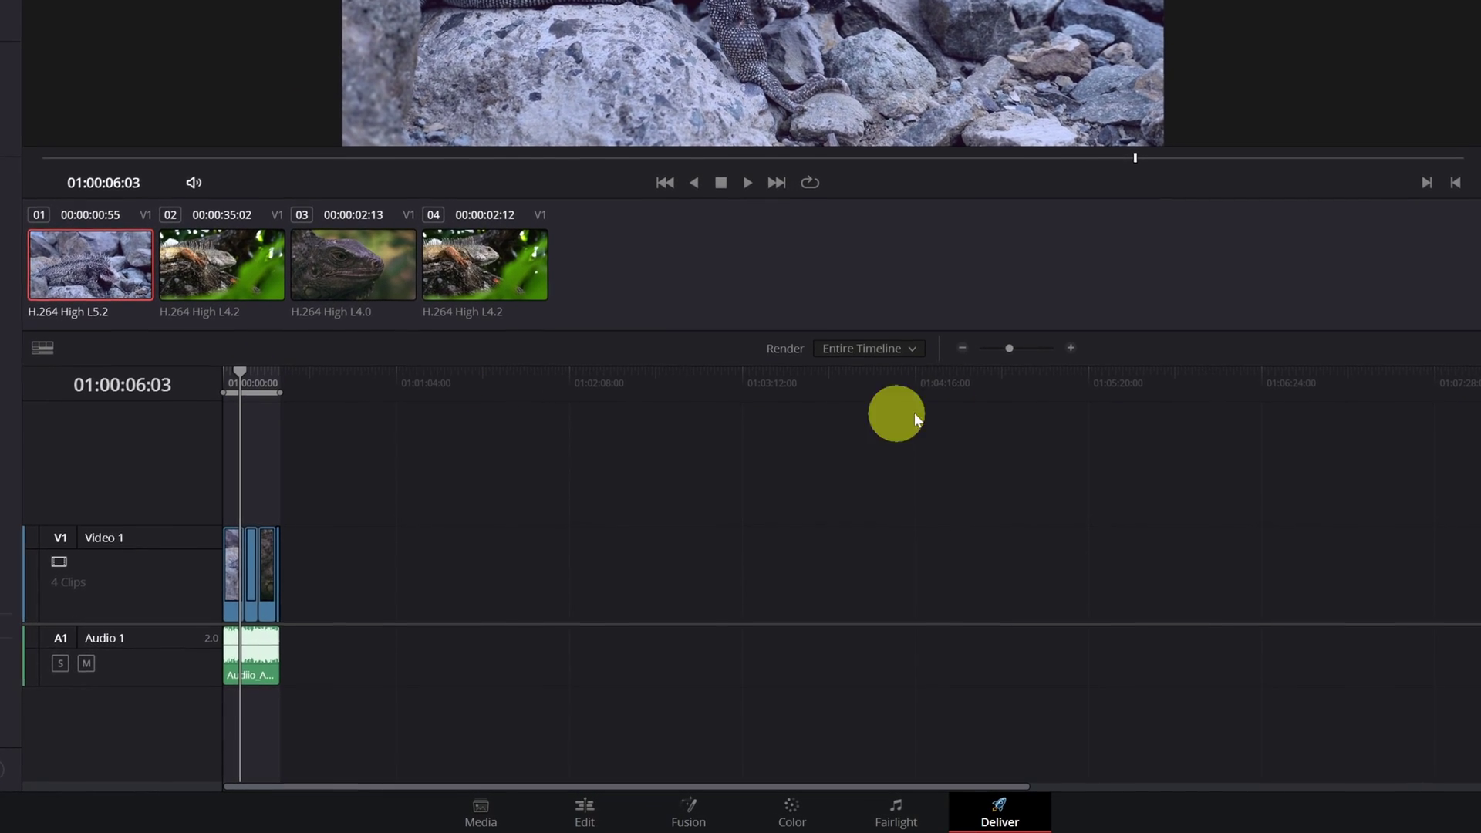
# Set render In at 01:00:05:04 and Out at 01:00:19:03.
pyautogui.click(1070, 348)
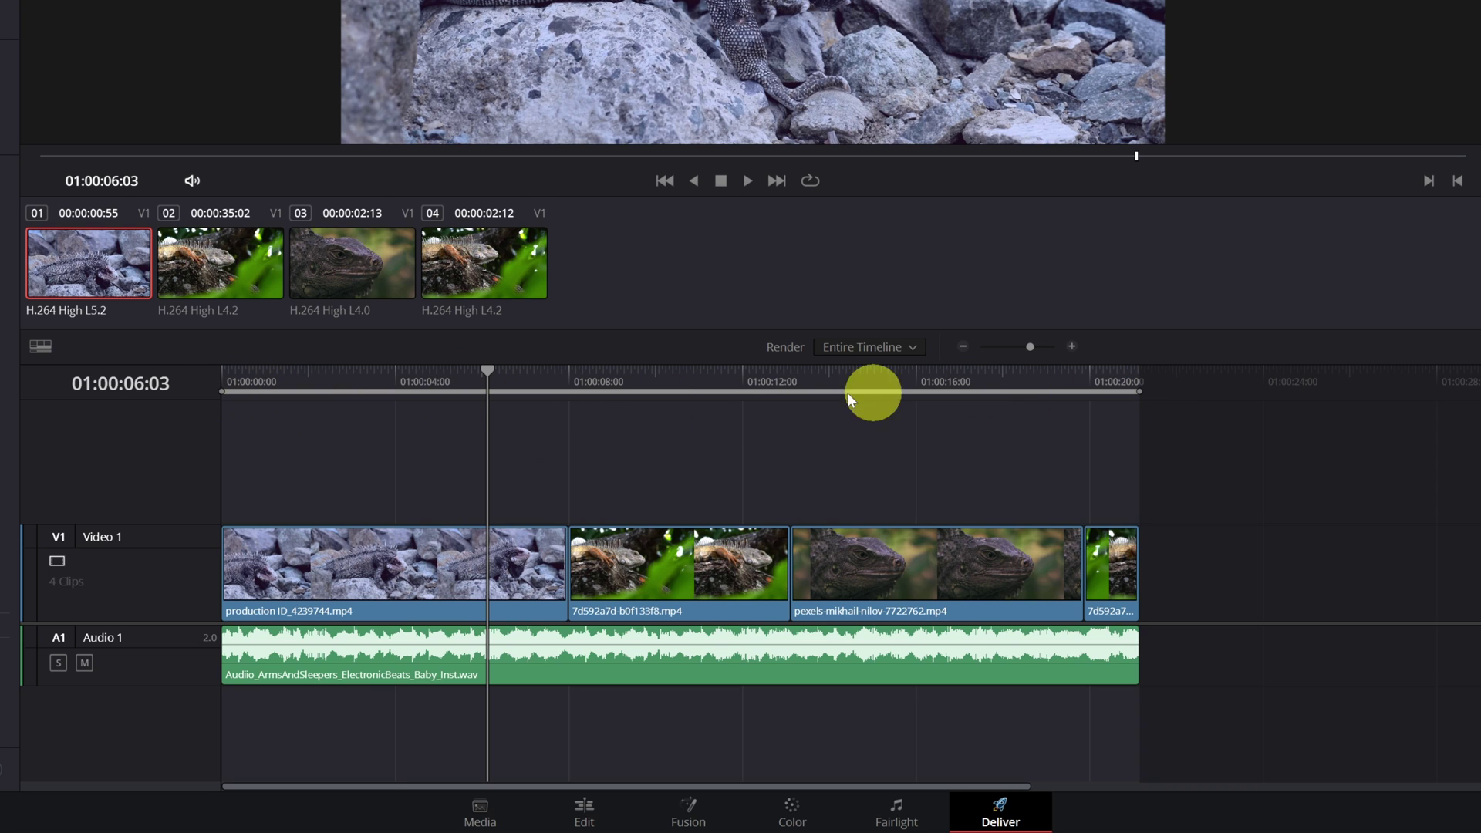
pyautogui.moveTo(219, 395); pyautogui.dragTo(268, 394)
pyautogui.click(445, 372)
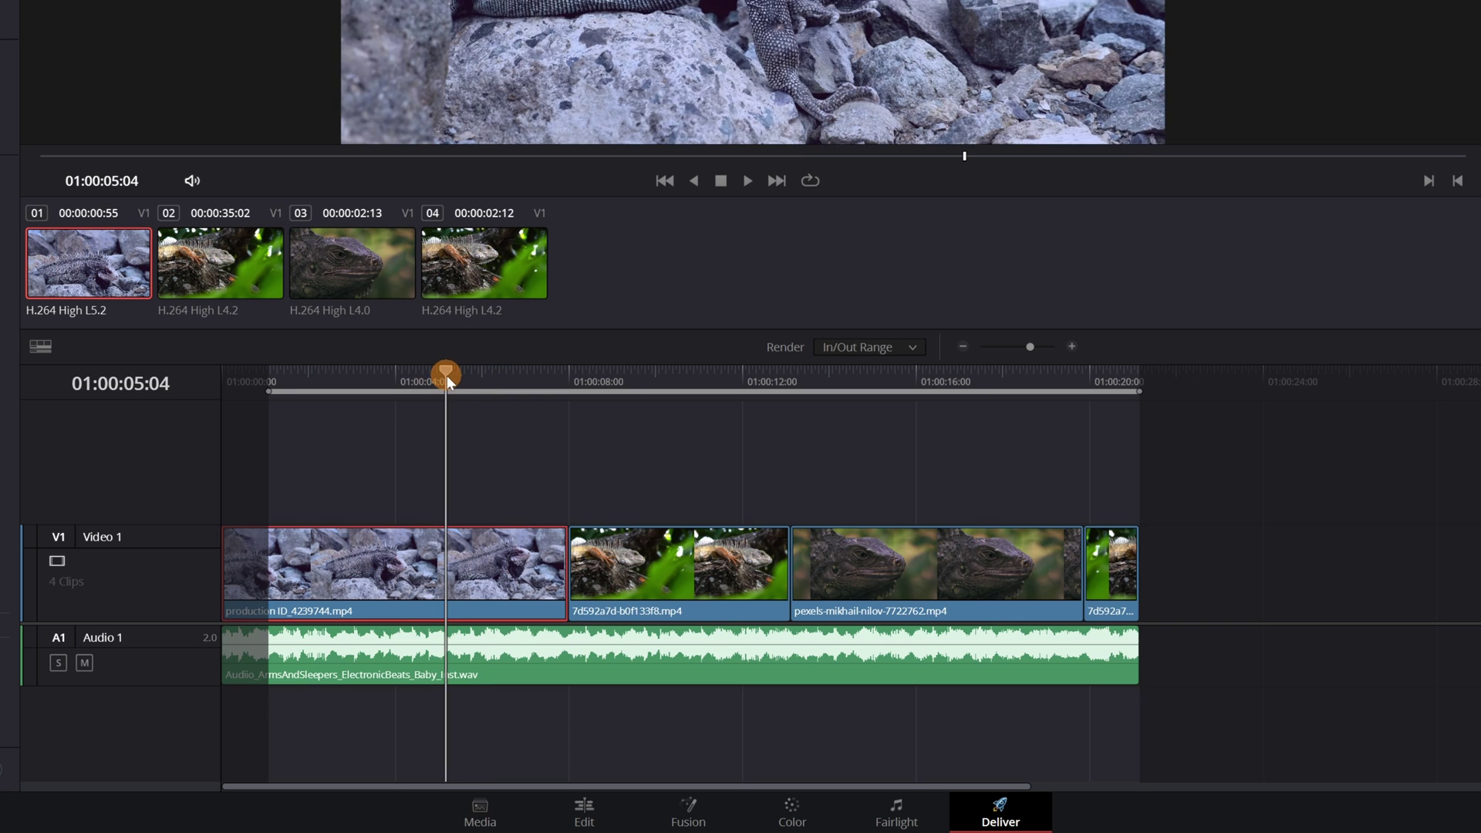
pyautogui.press('i')
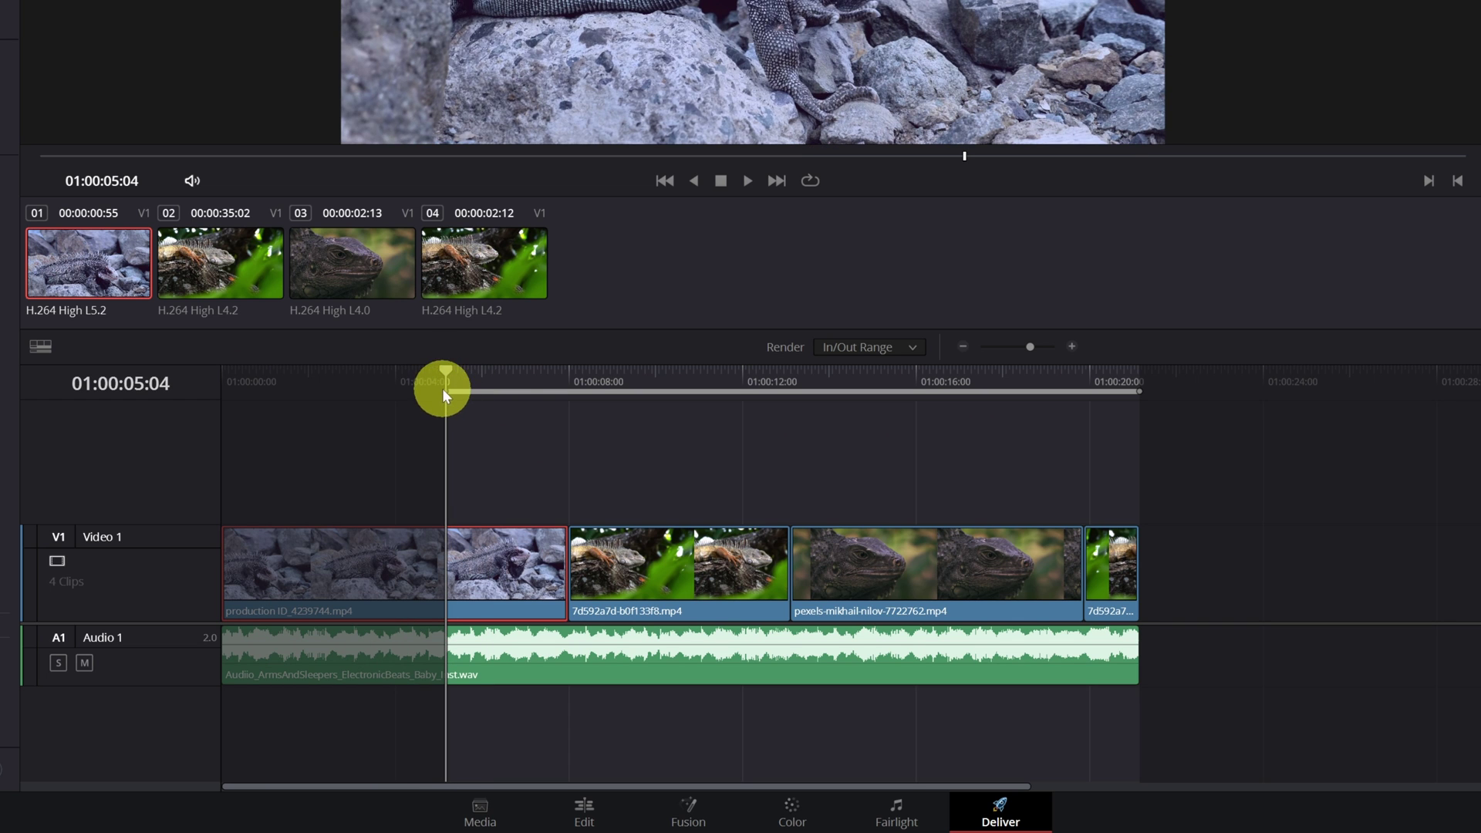
pyautogui.moveTo(1058, 382); pyautogui.dragTo(1035, 404)
pyautogui.press('o')
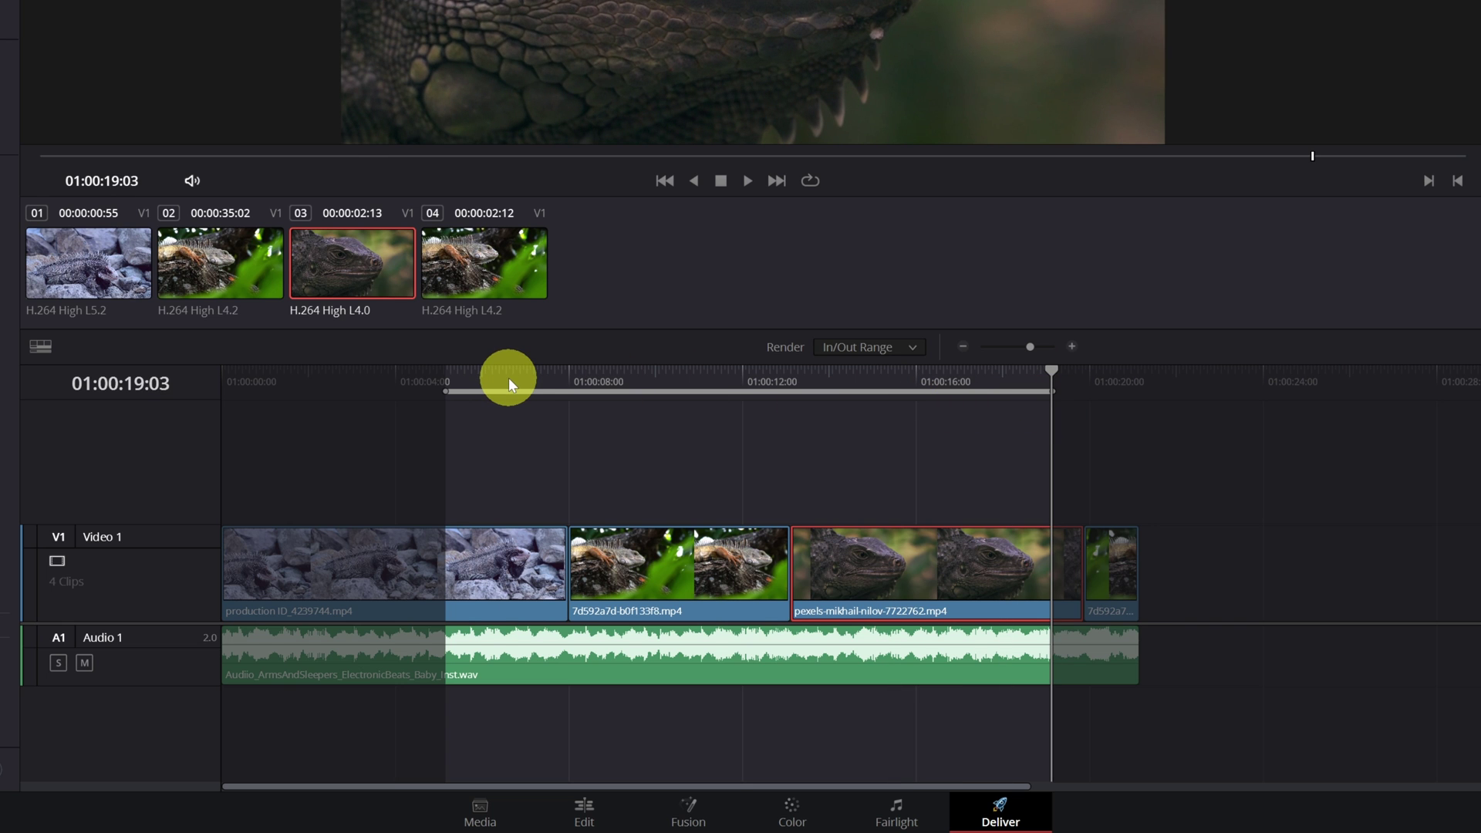
# Reset In to the timeline start and Out to the last clip's final frame.
pyautogui.moveTo(465, 376); pyautogui.dragTo(236, 432)
pyautogui.press('i')
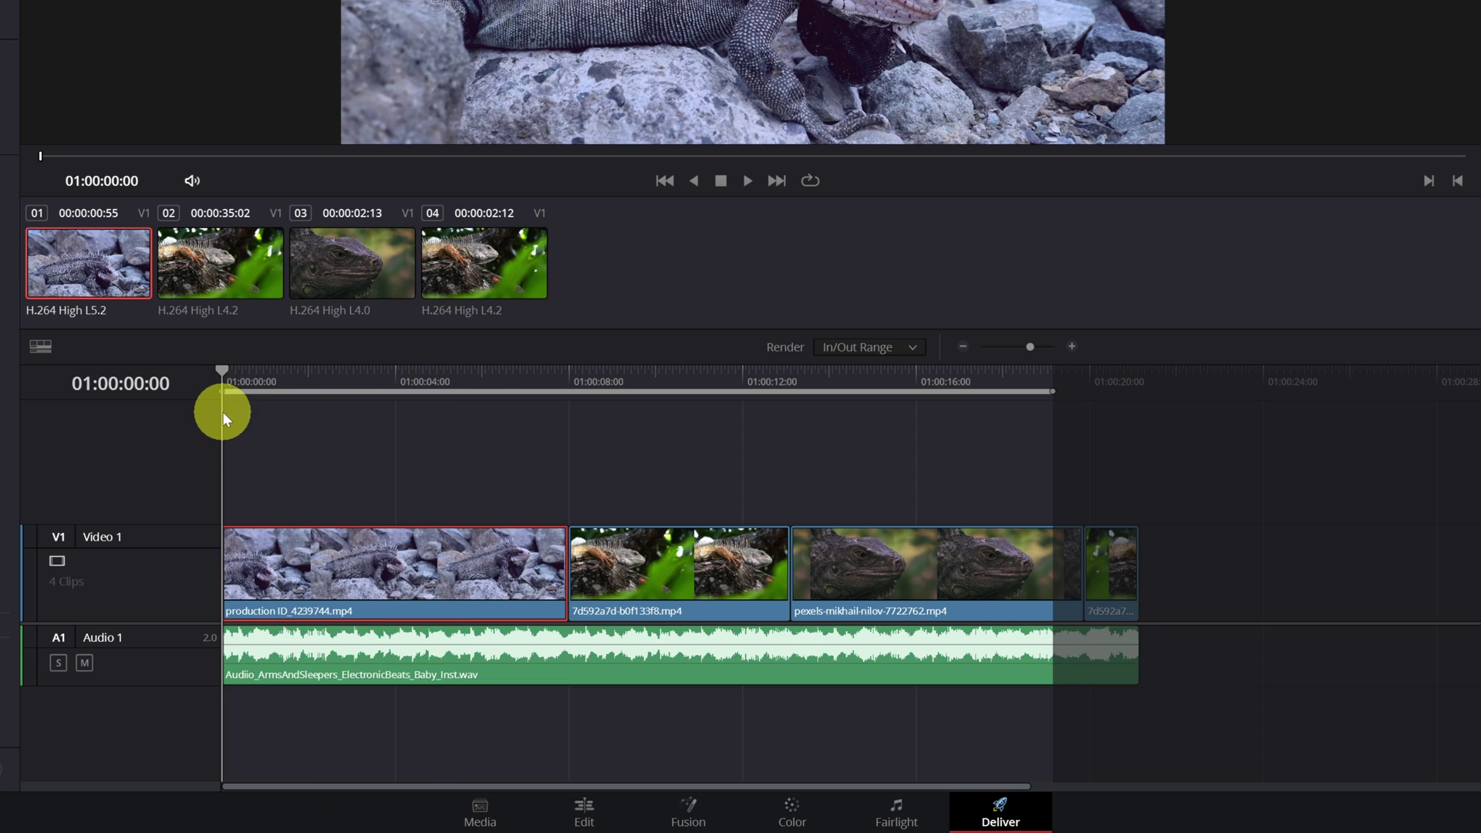
pyautogui.moveTo(1077, 384); pyautogui.dragTo(1128, 378)
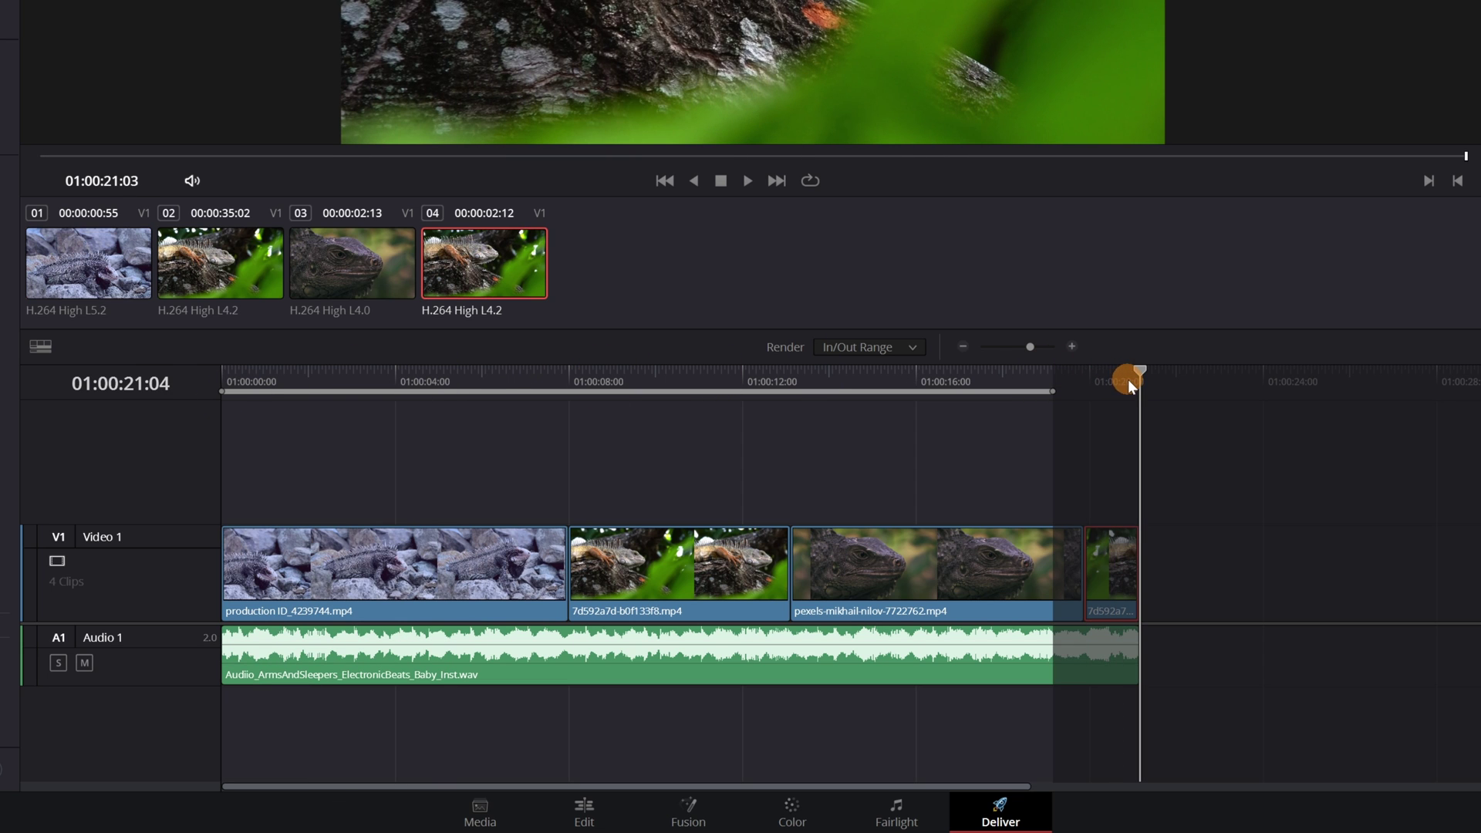
pyautogui.press('o')
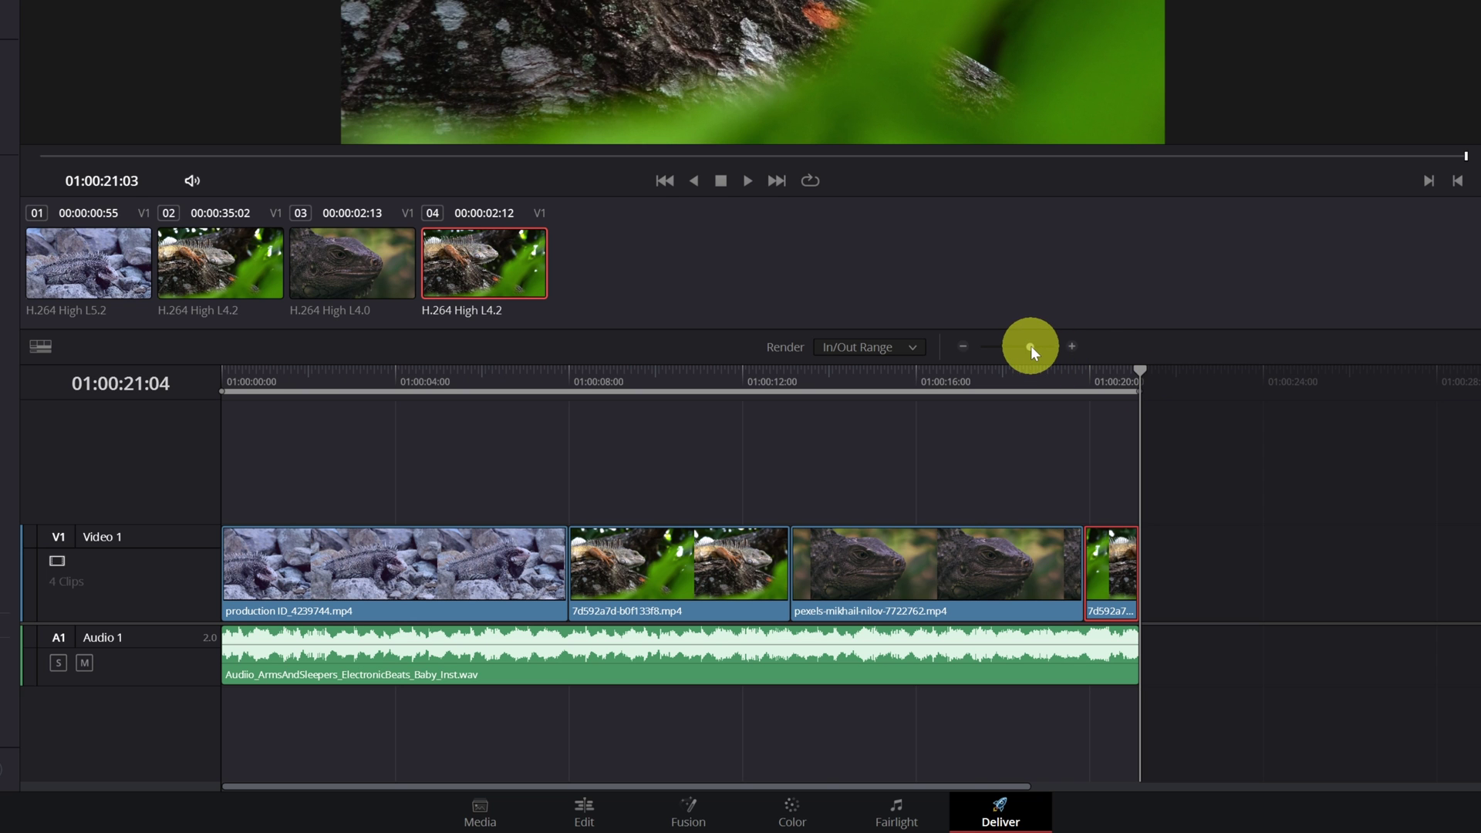
pyautogui.moveTo(1031, 346); pyautogui.dragTo(1051, 346)
pyautogui.click(886, 384)
pyautogui.moveTo(919, 390); pyautogui.dragTo(1026, 397)
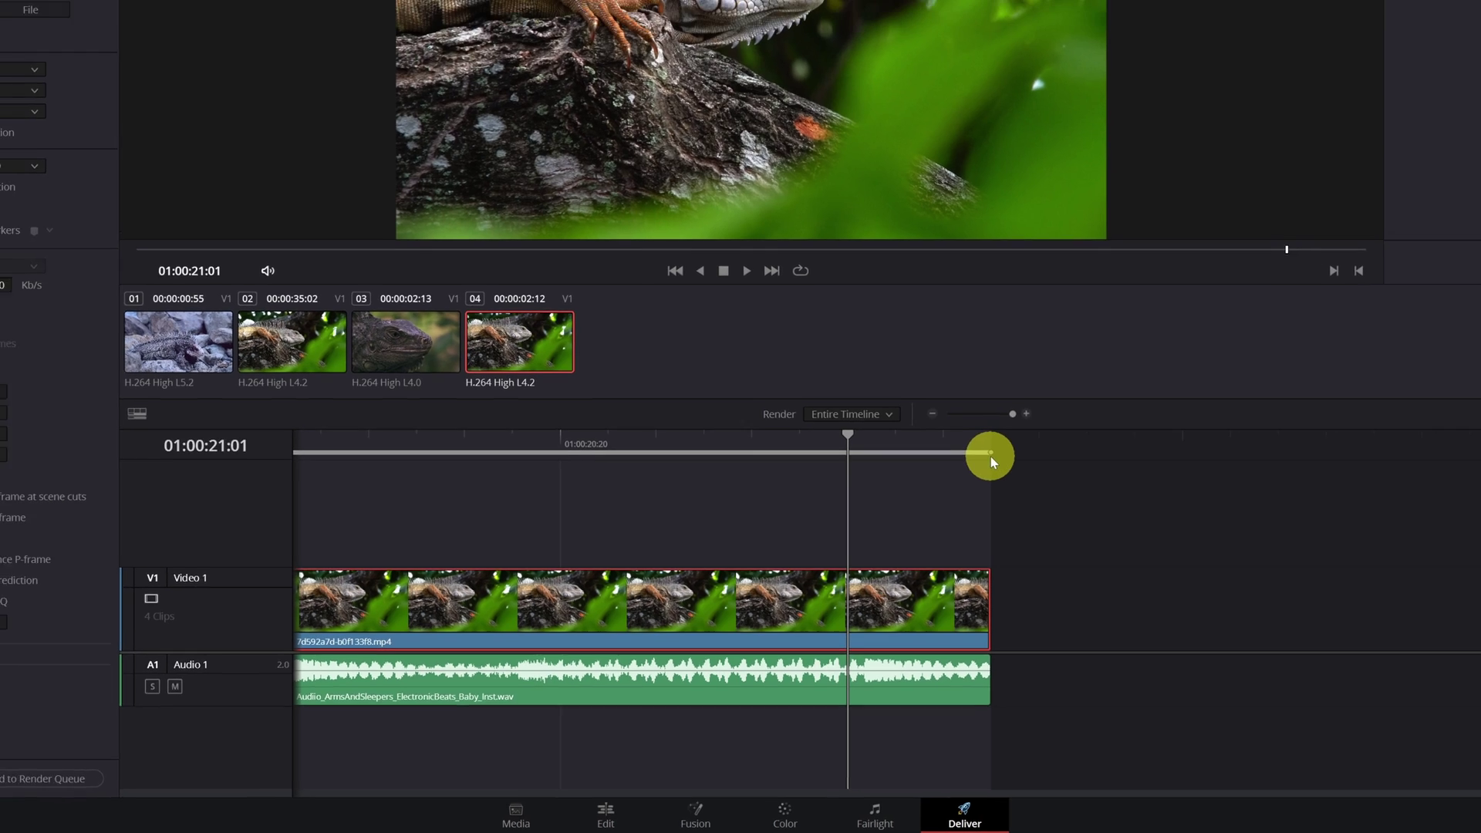
pyautogui.click(932, 413)
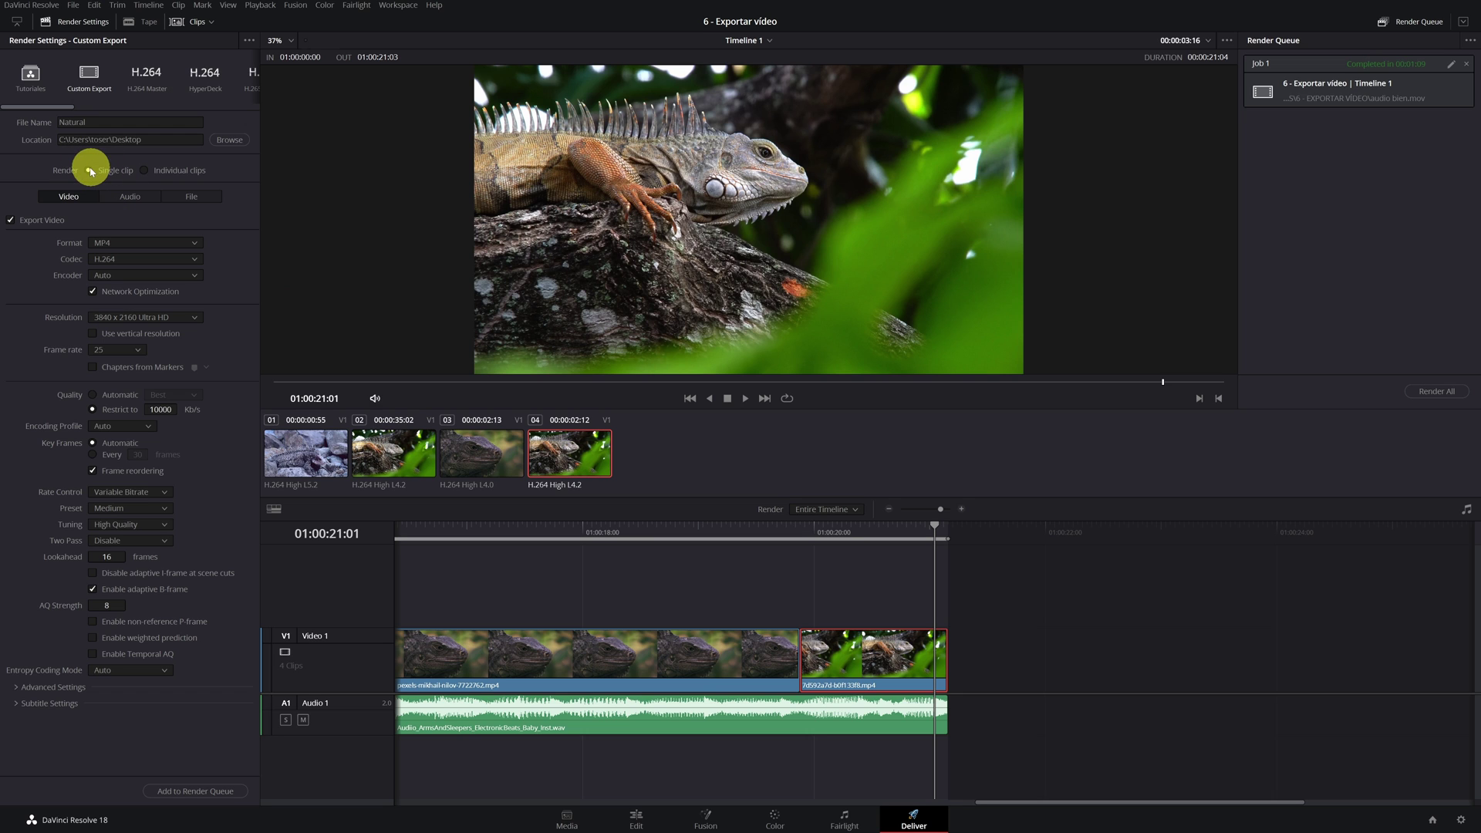
pyautogui.click(144, 170)
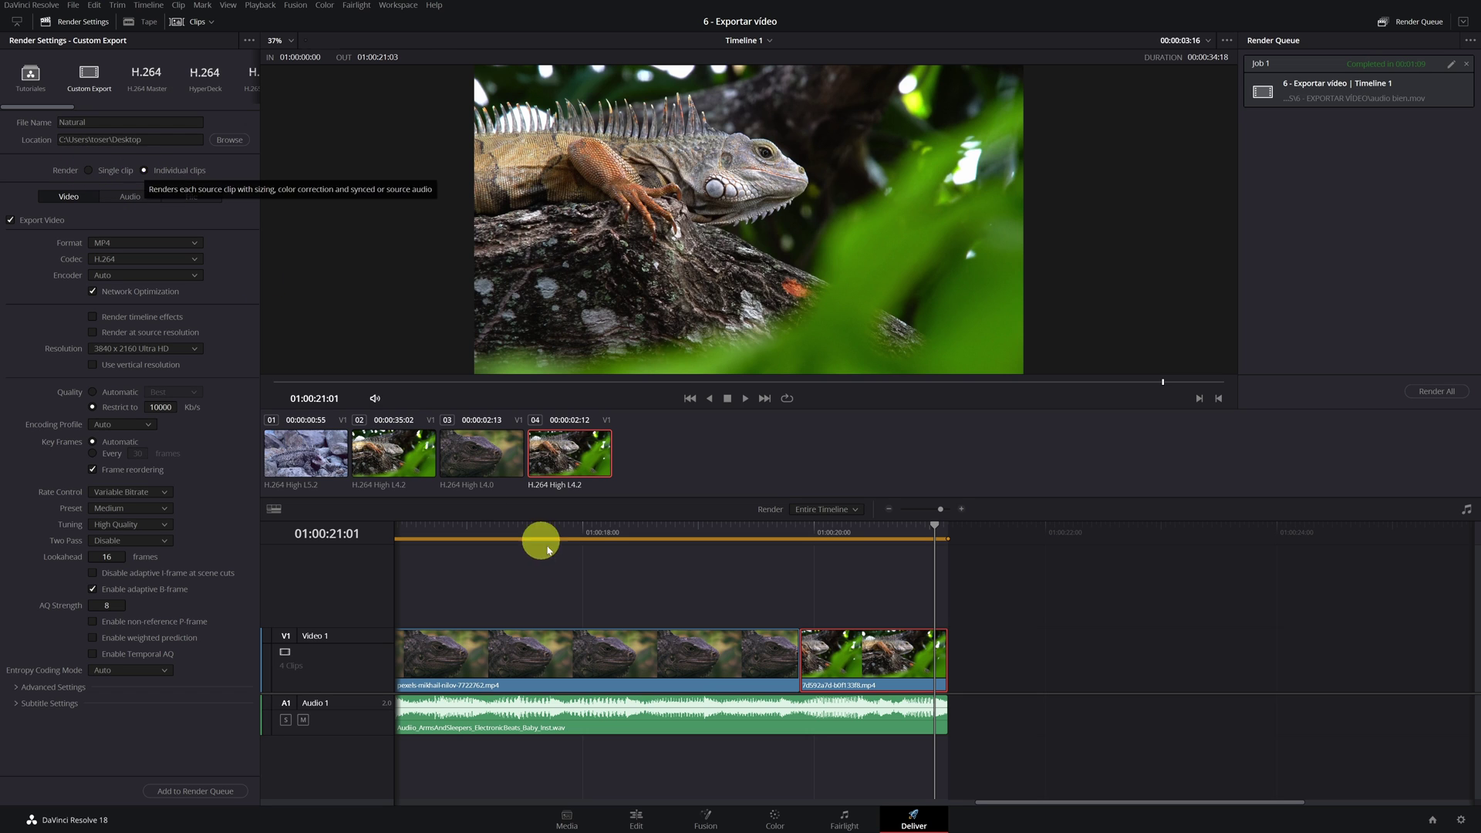
pyautogui.scroll(-5, 641, 632)
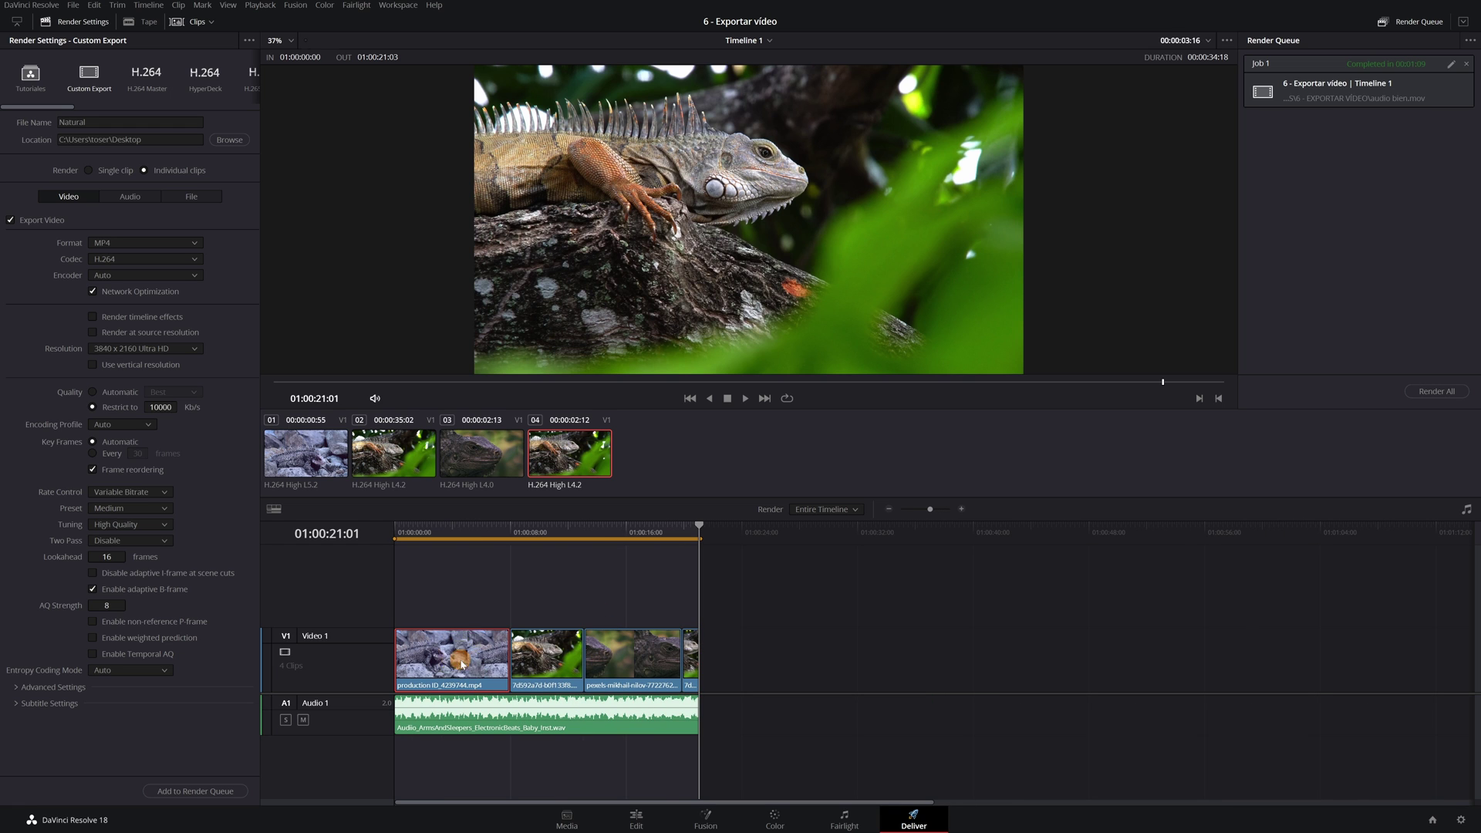
pyautogui.click(453, 659)
pyautogui.click(546, 655)
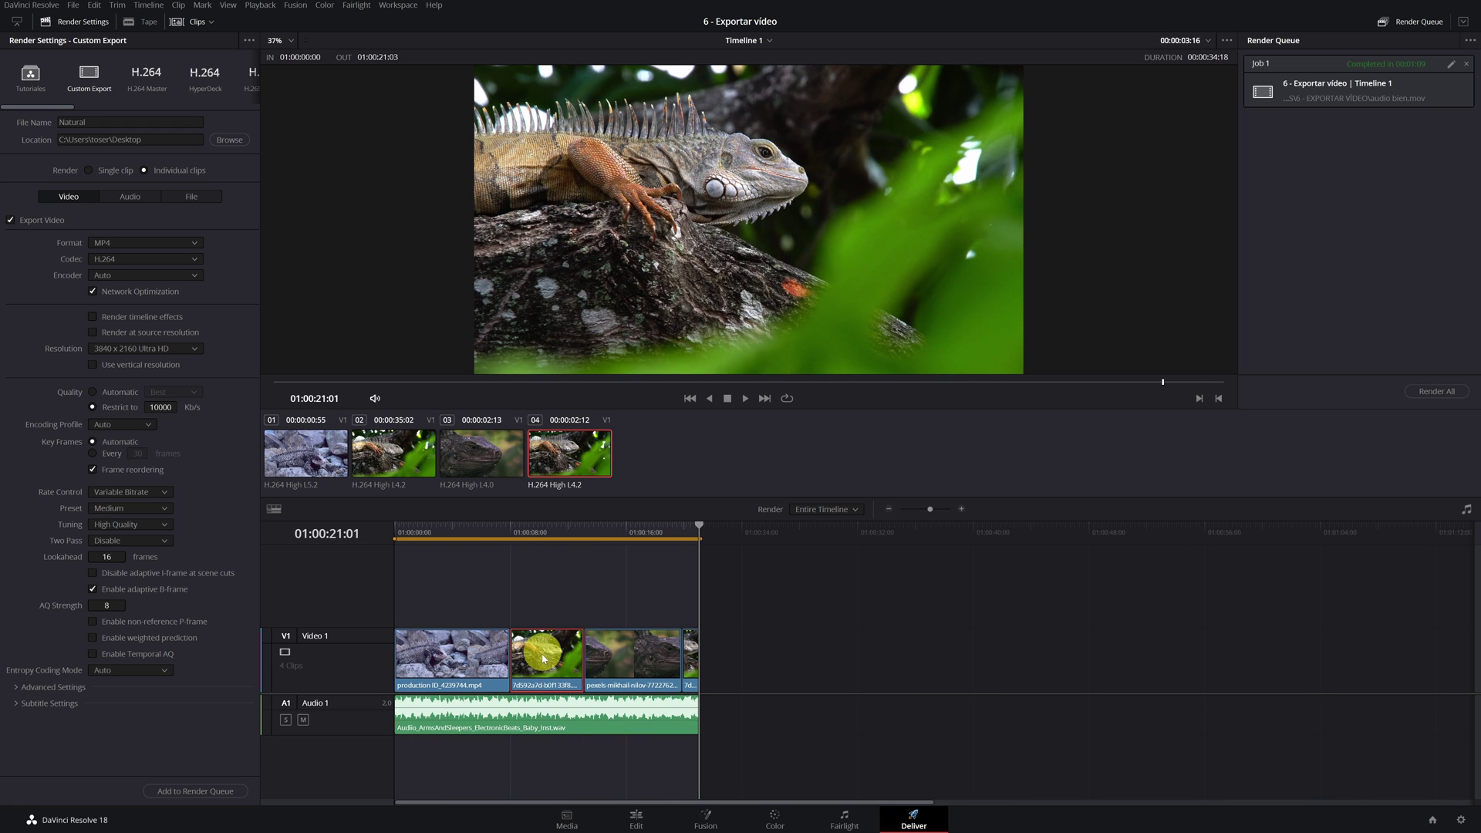
pyautogui.click(629, 662)
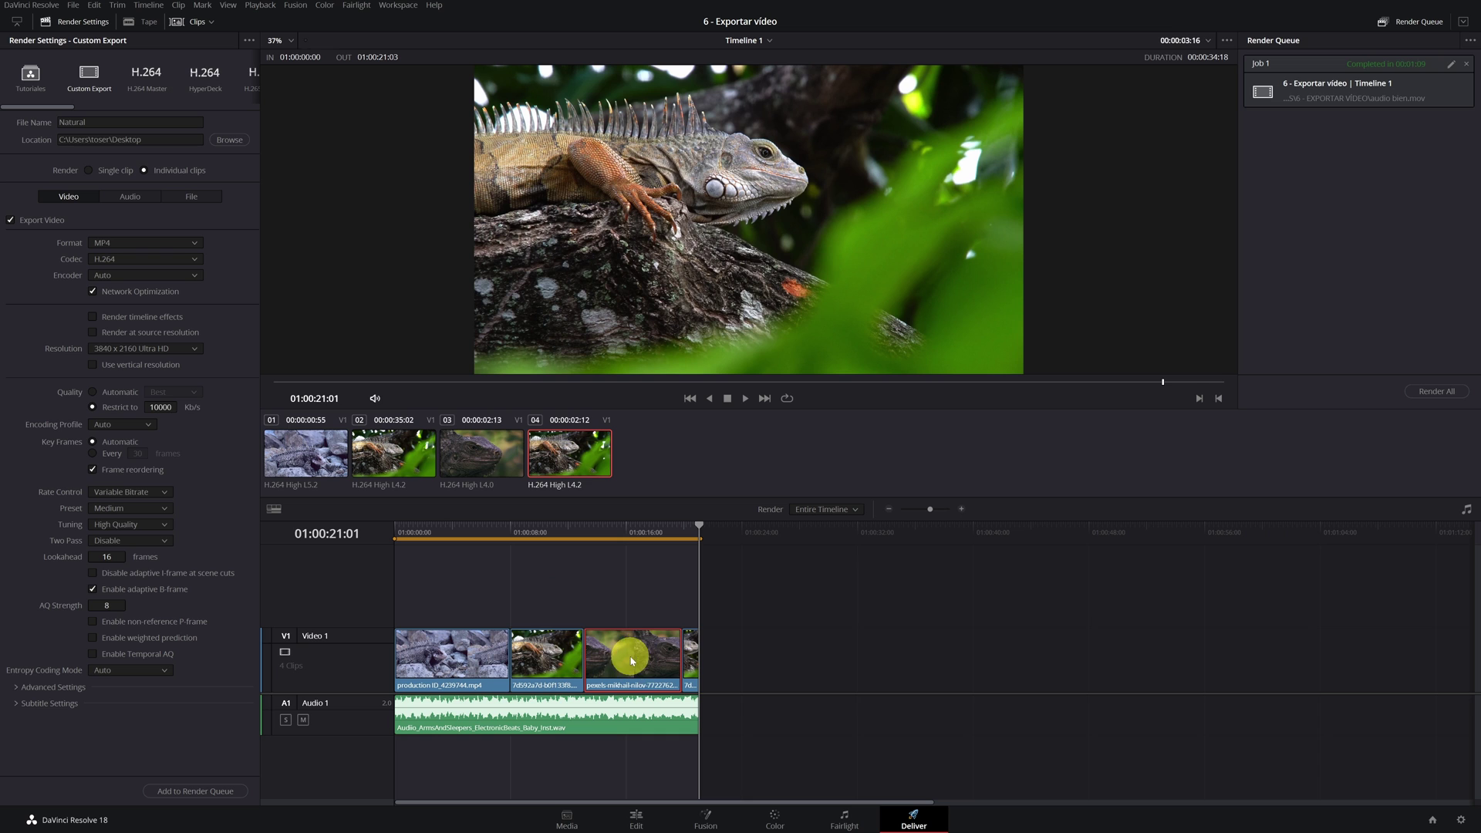
pyautogui.click(692, 660)
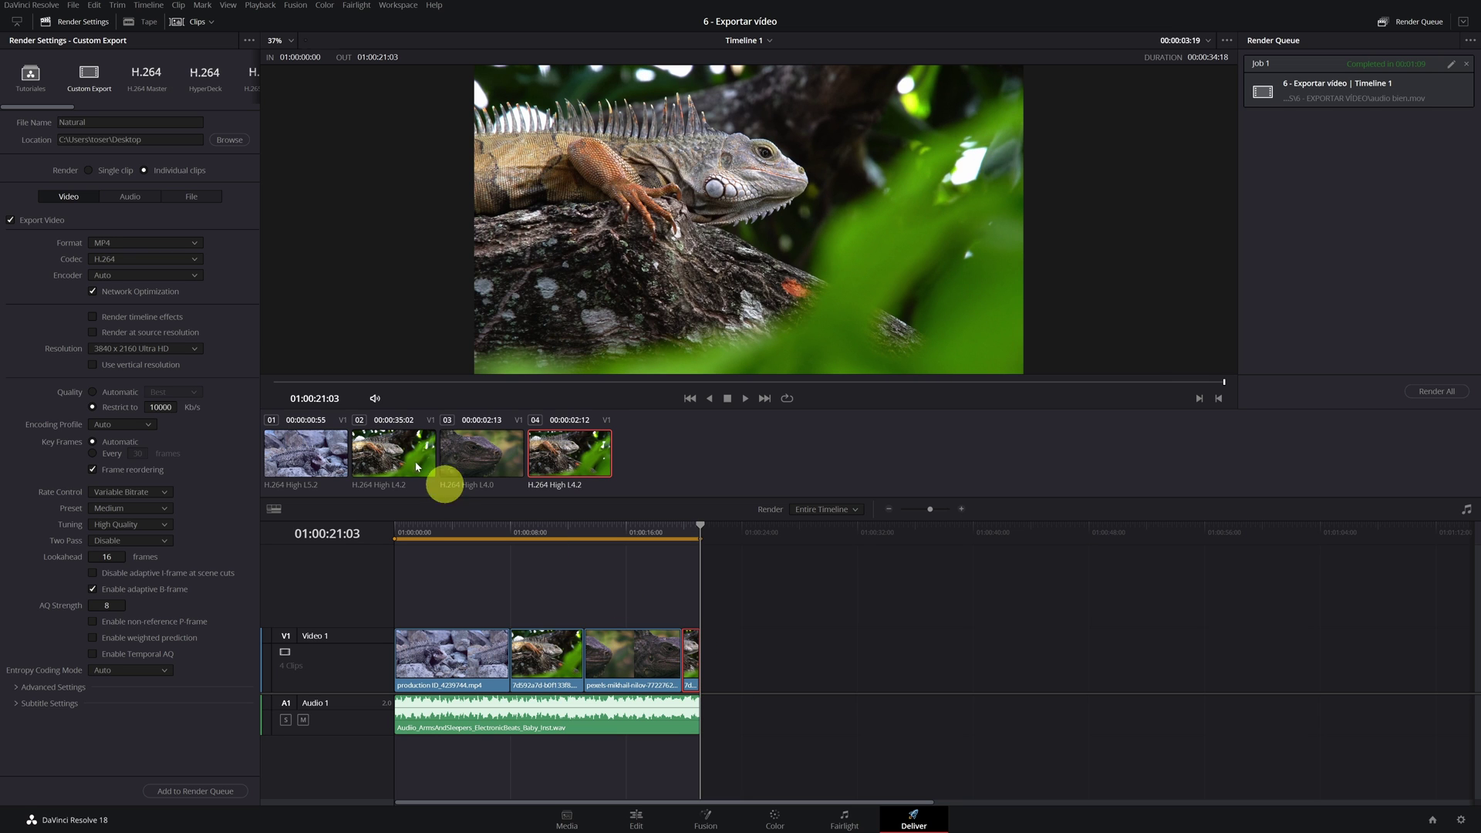
pyautogui.click(98, 167)
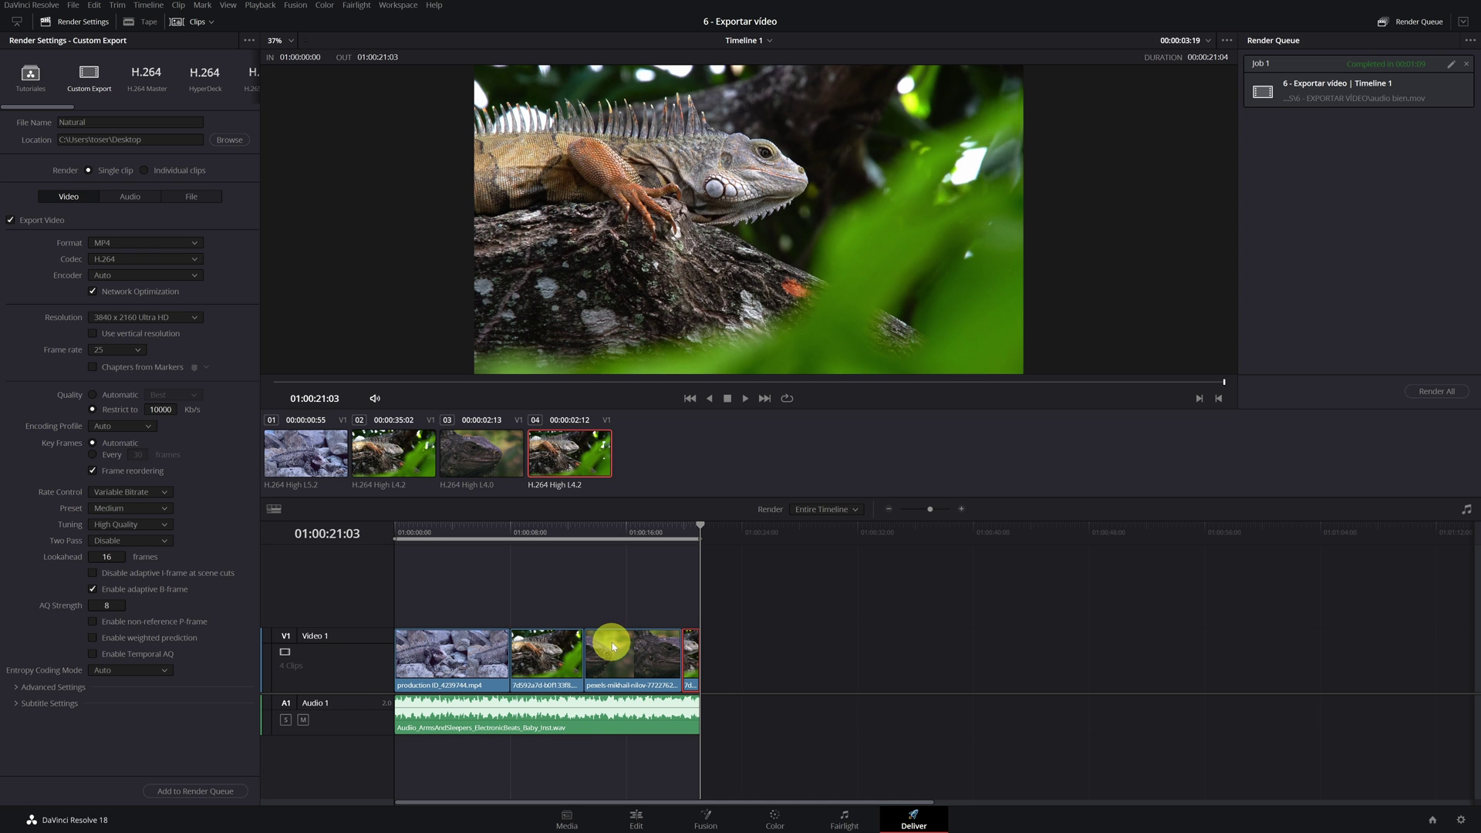
# Keep MP4 as the format and H.264 as the video codec.
pyautogui.click(125, 243)
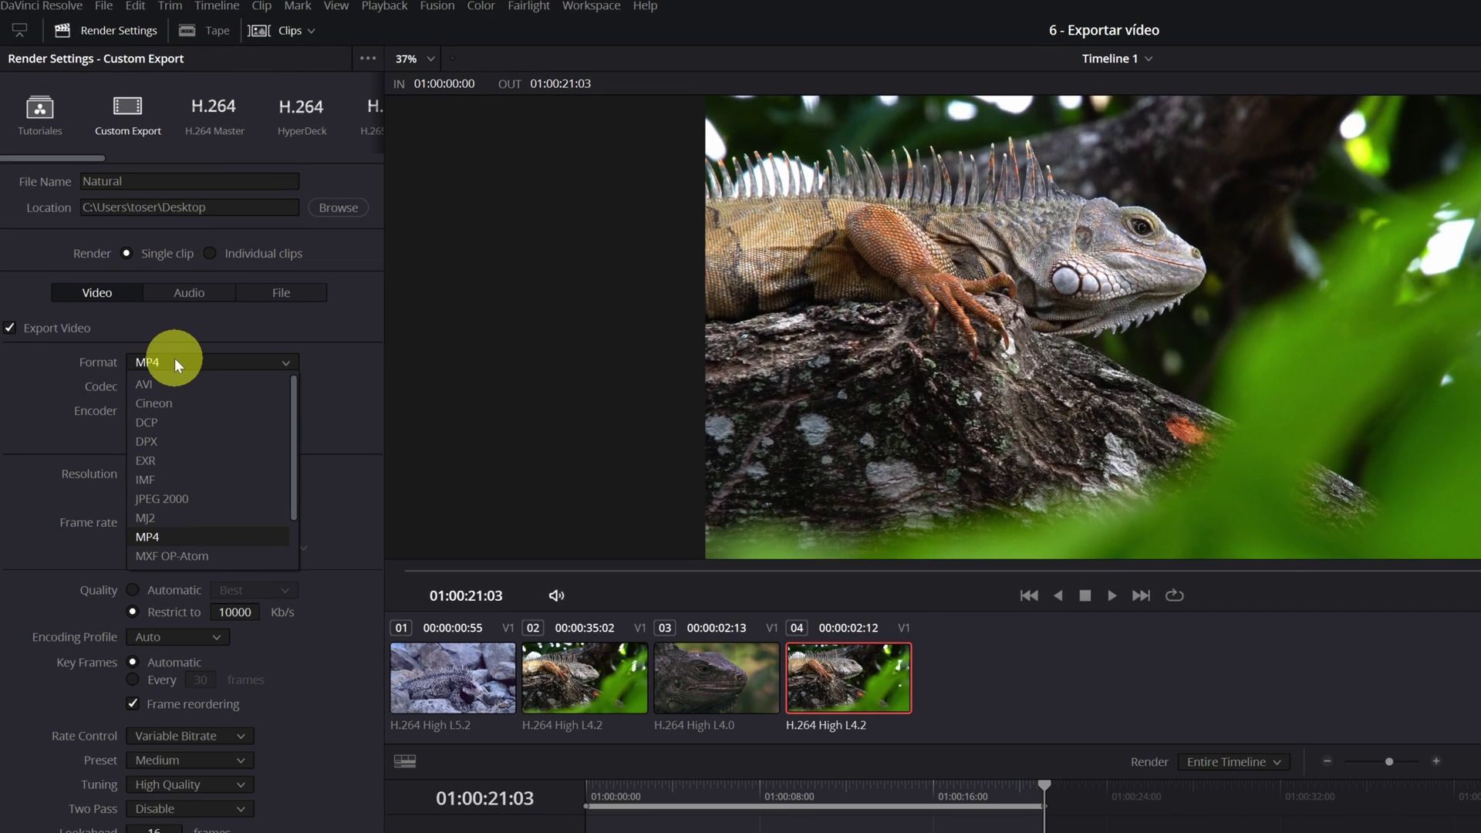
pyautogui.scroll(-3, 160, 509)
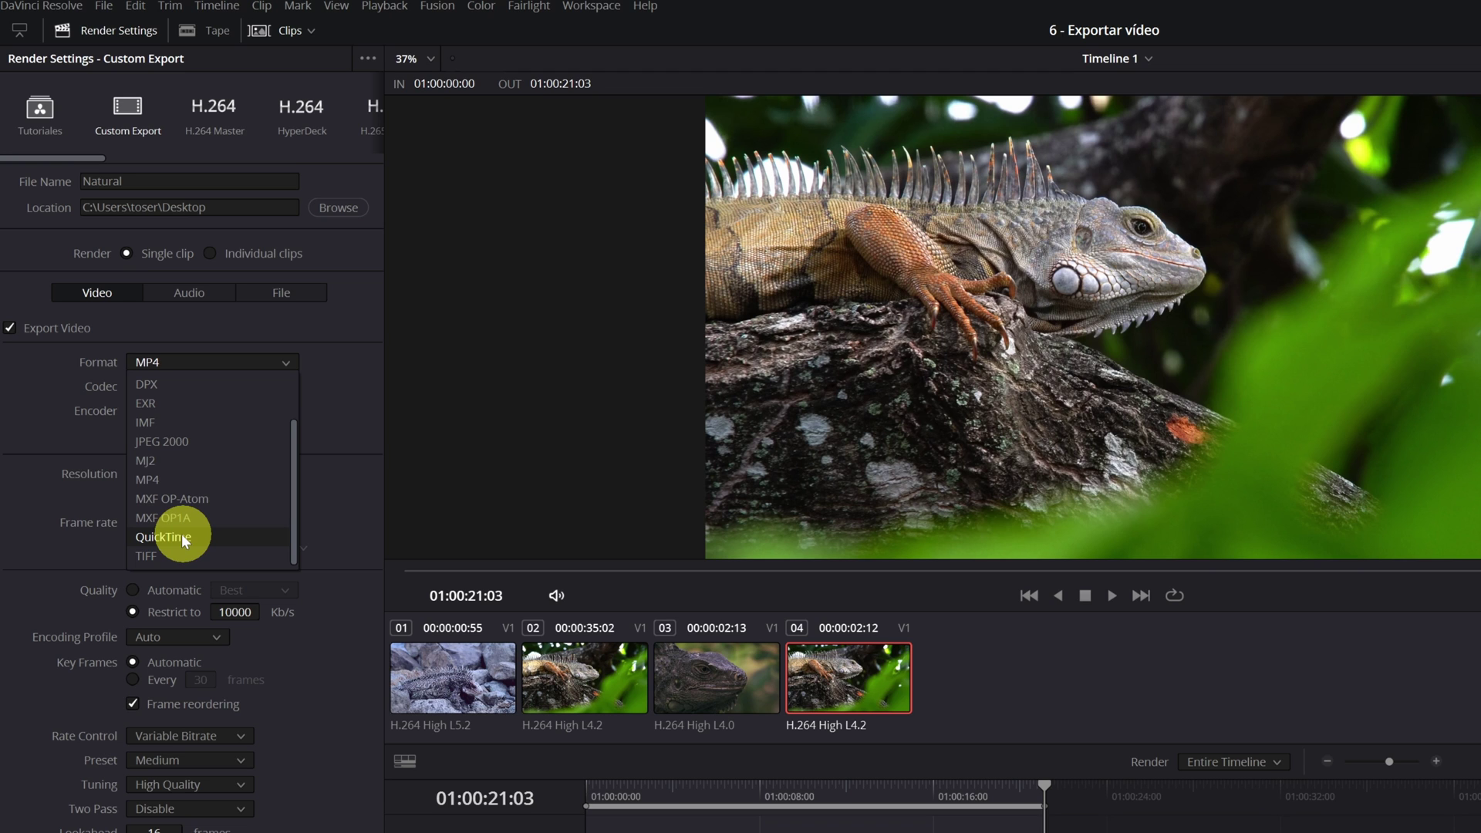
pyautogui.click(165, 483)
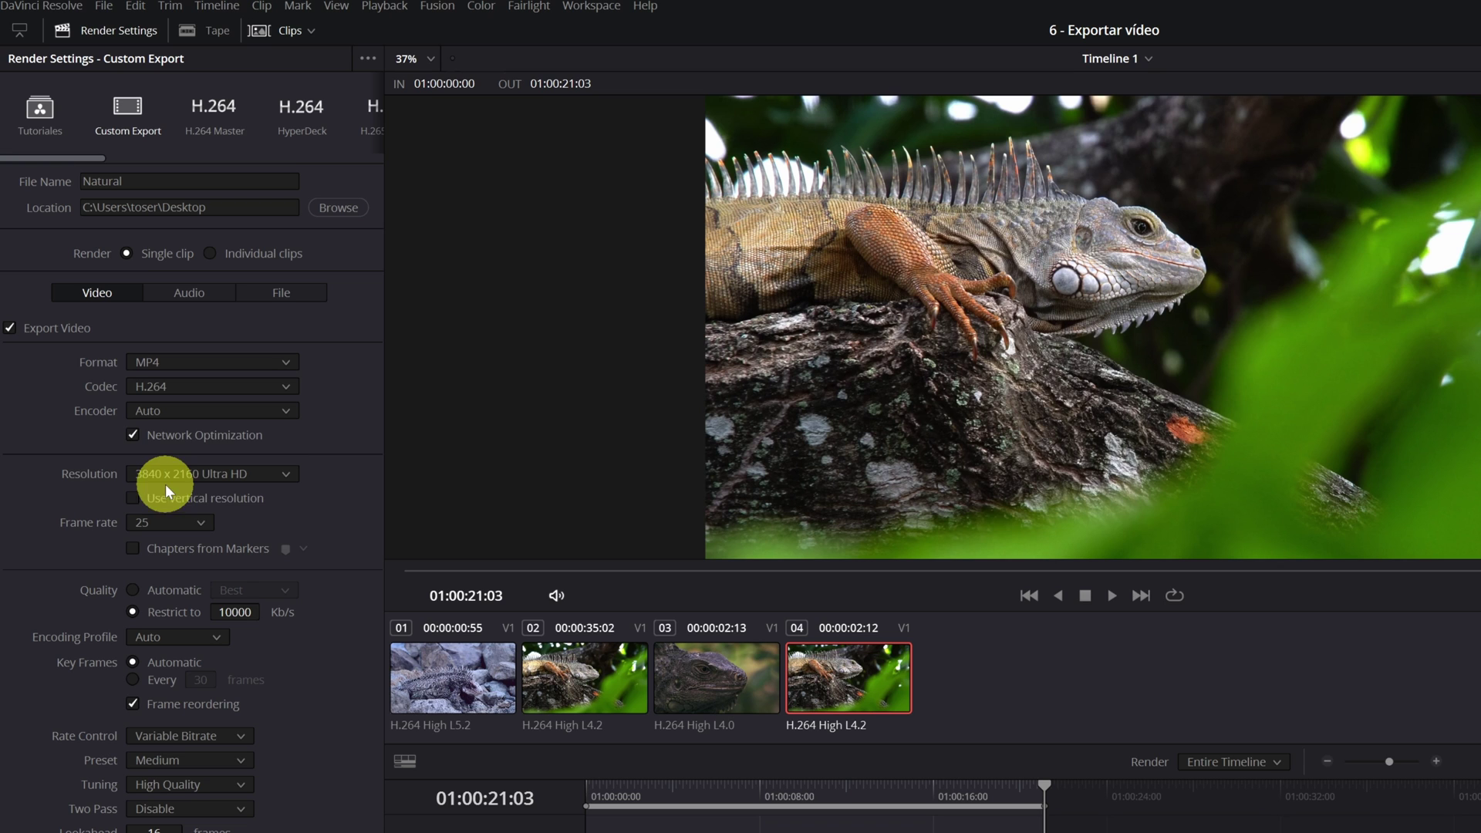
pyautogui.click(239, 390)
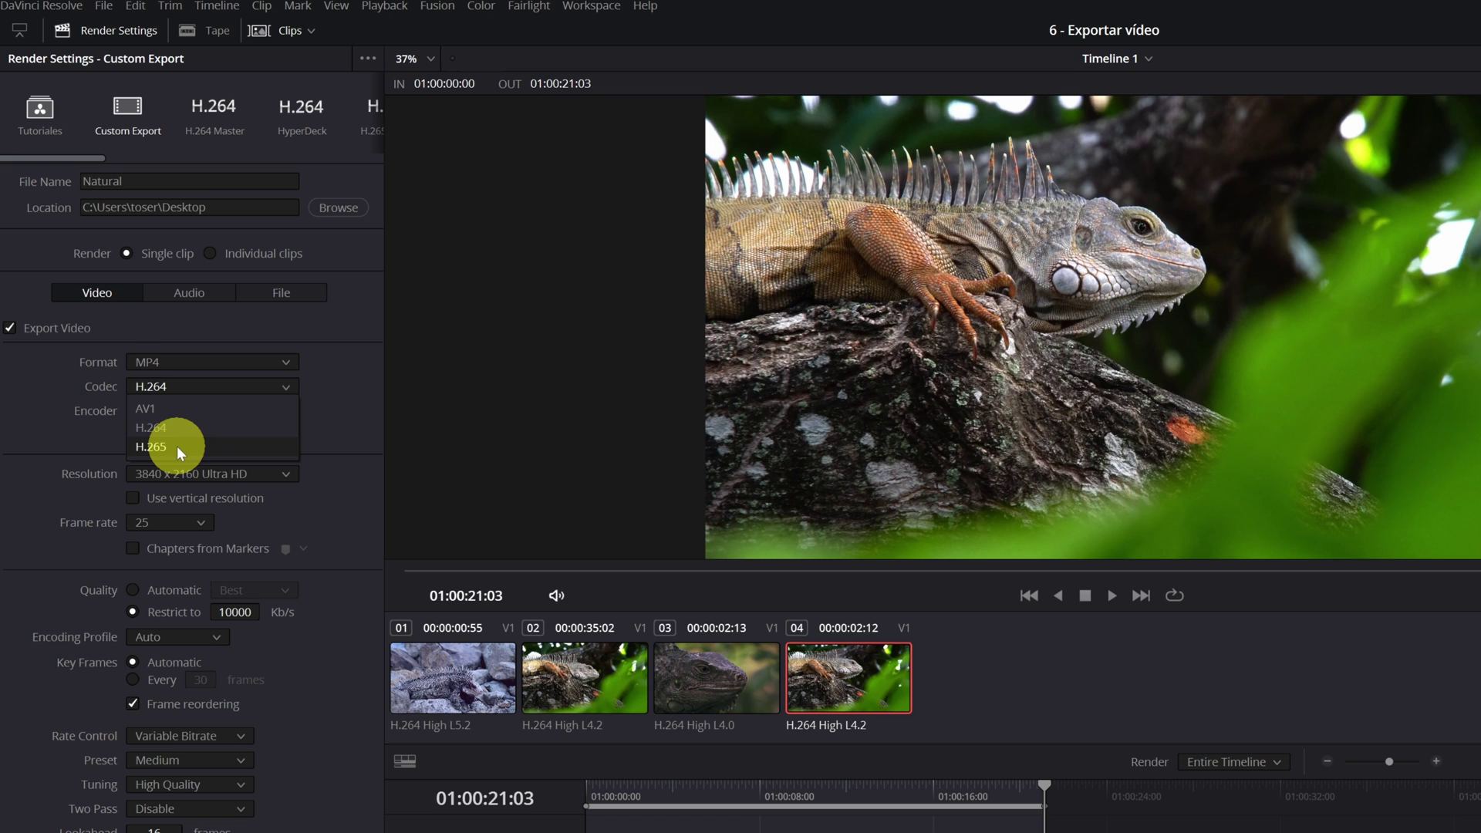
pyautogui.click(162, 429)
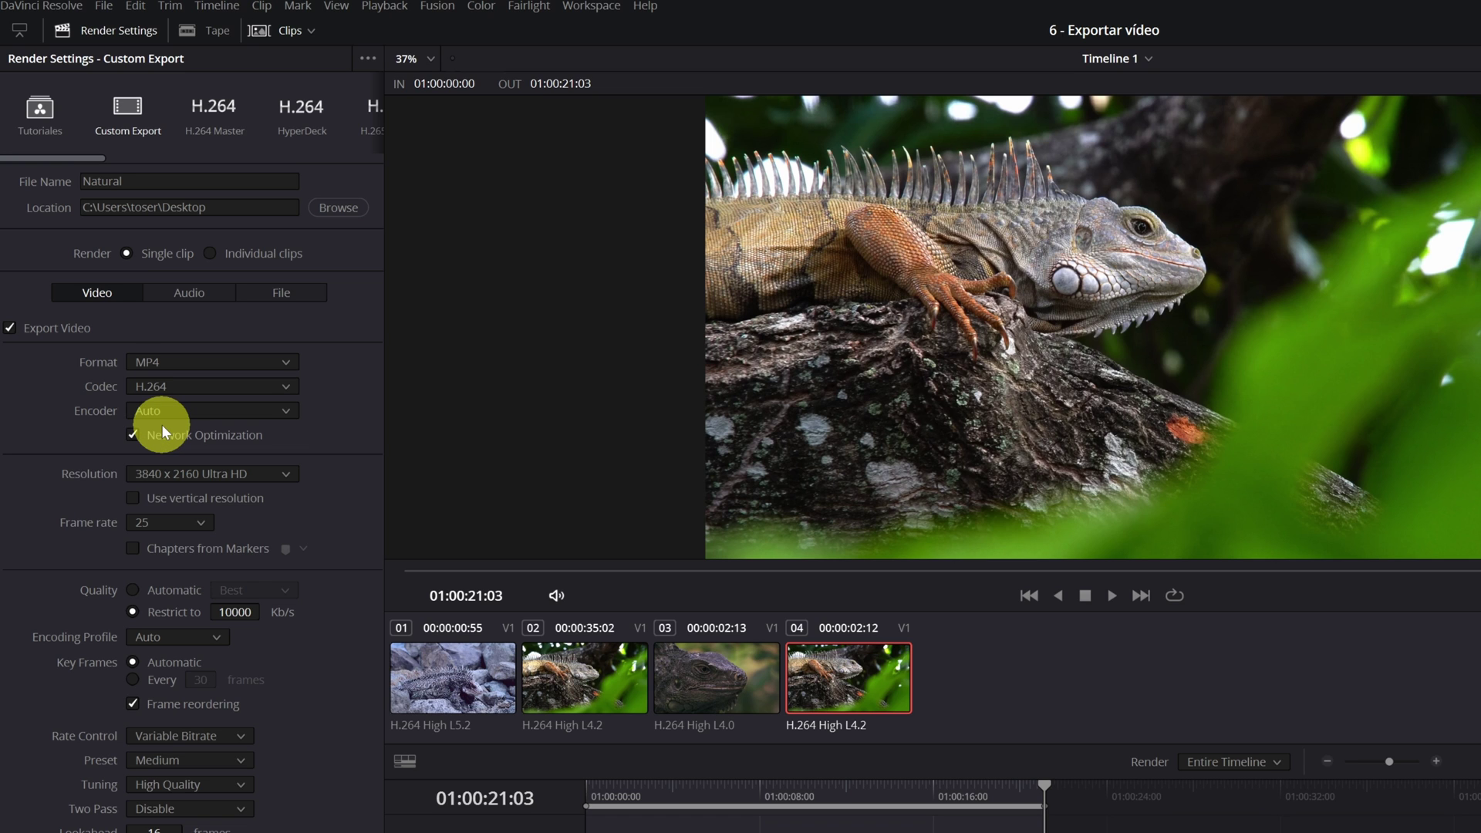
# Switch the encoder to Native, keeping 3840 x 2160 Ultra HD at 25 fps.
pyautogui.click(241, 404)
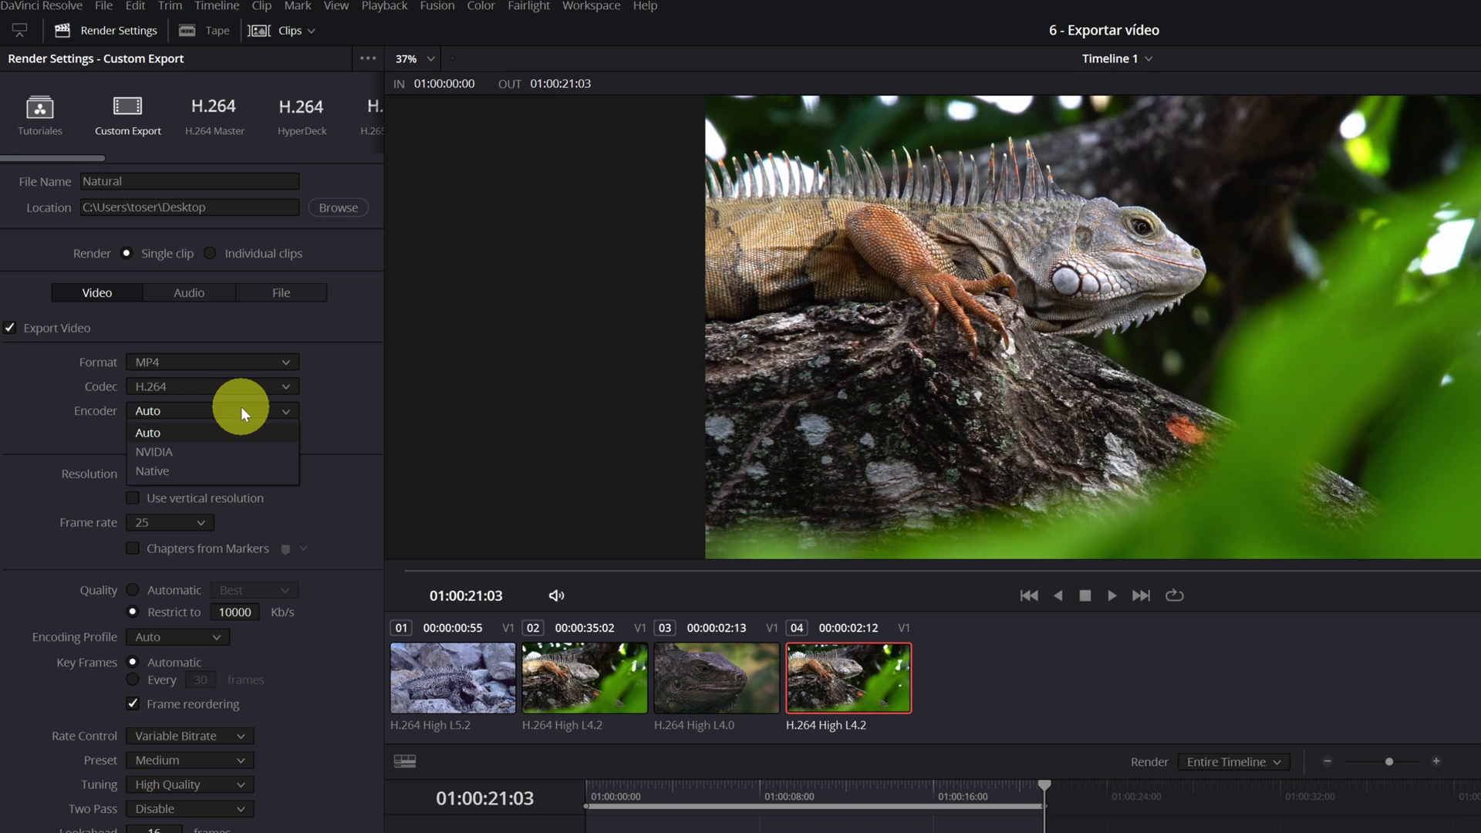
pyautogui.click(176, 472)
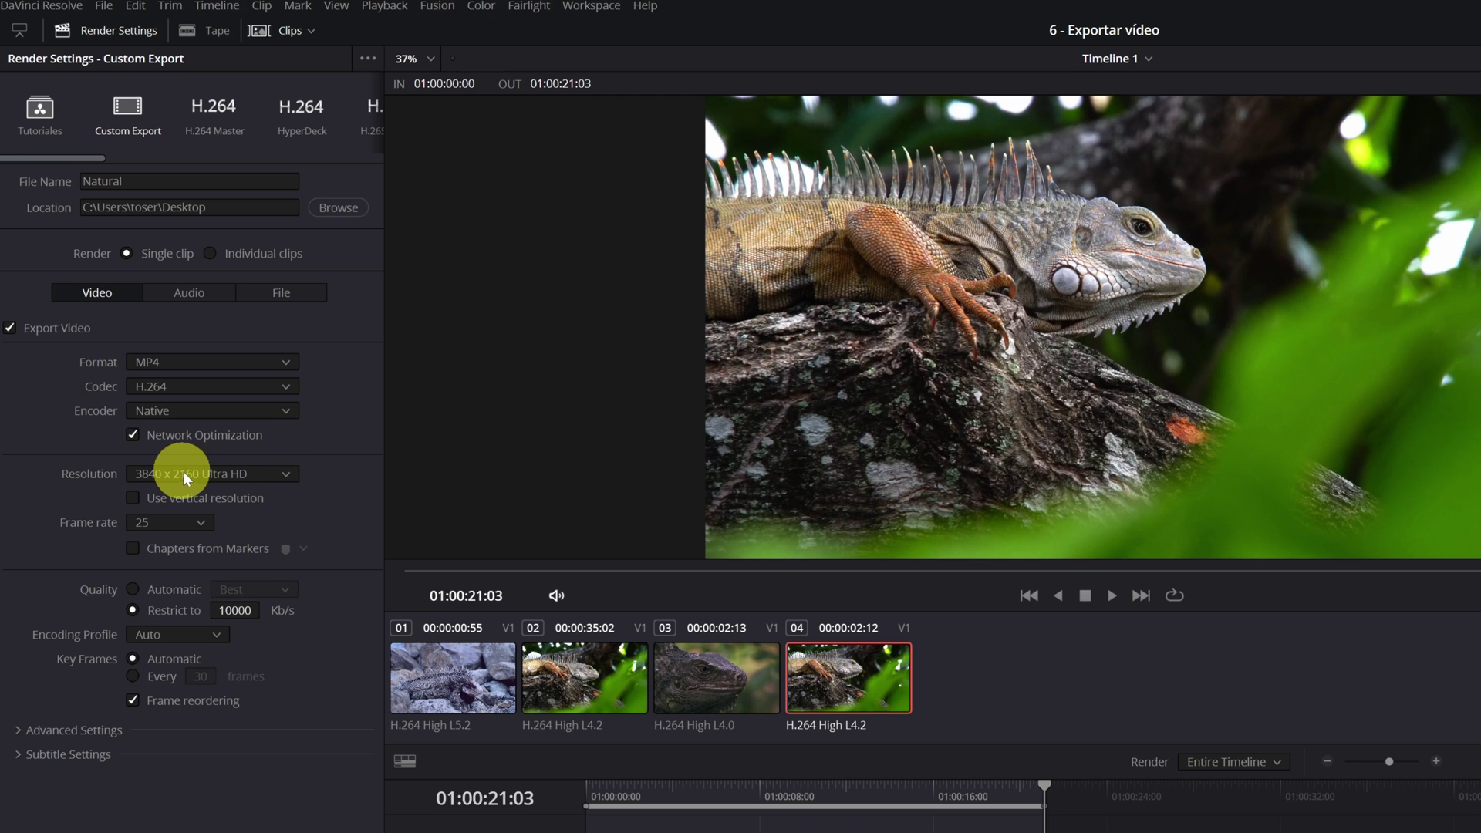
pyautogui.click(271, 472)
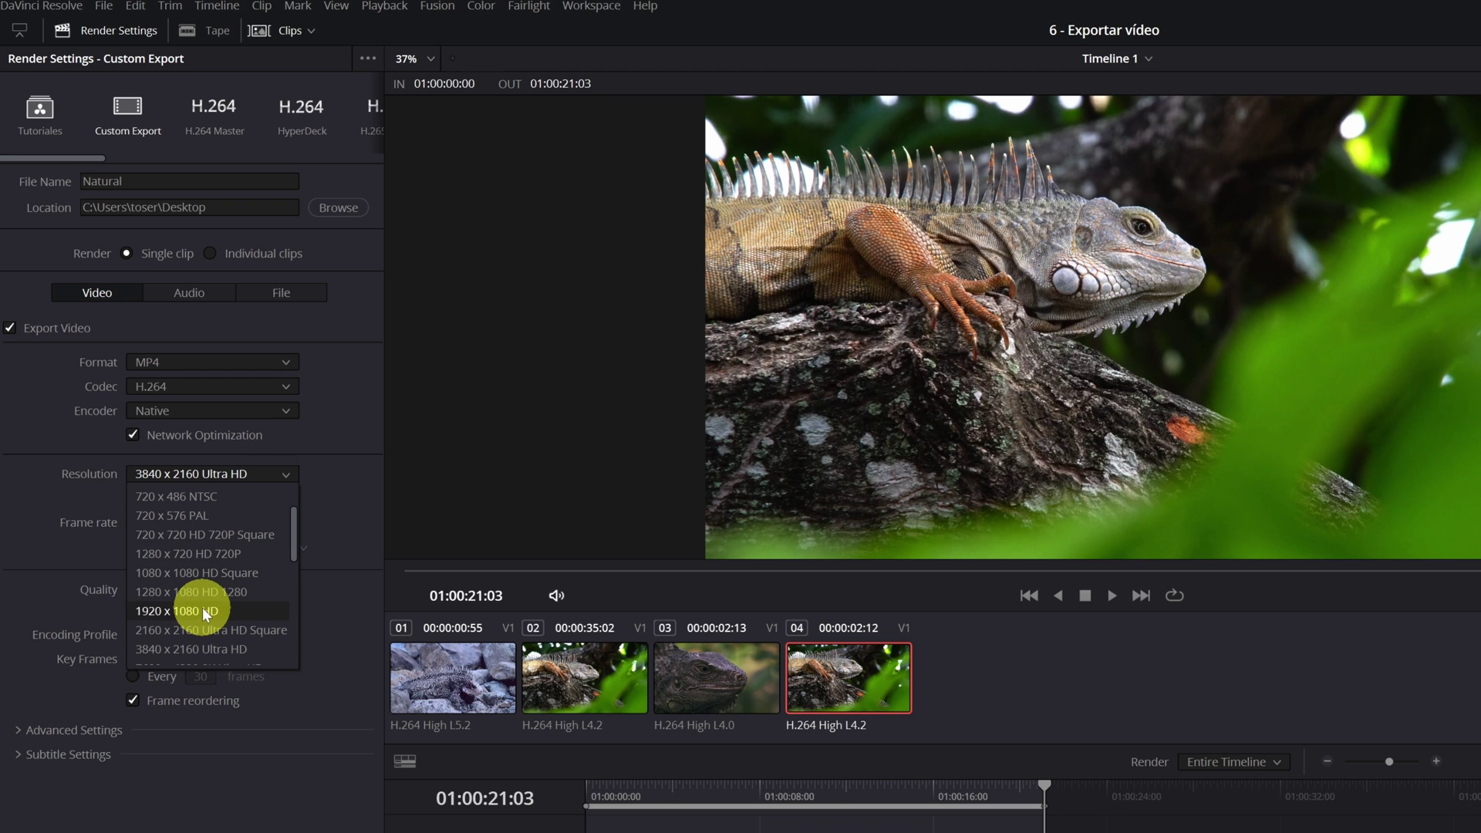
pyautogui.scroll(-3, 201, 610)
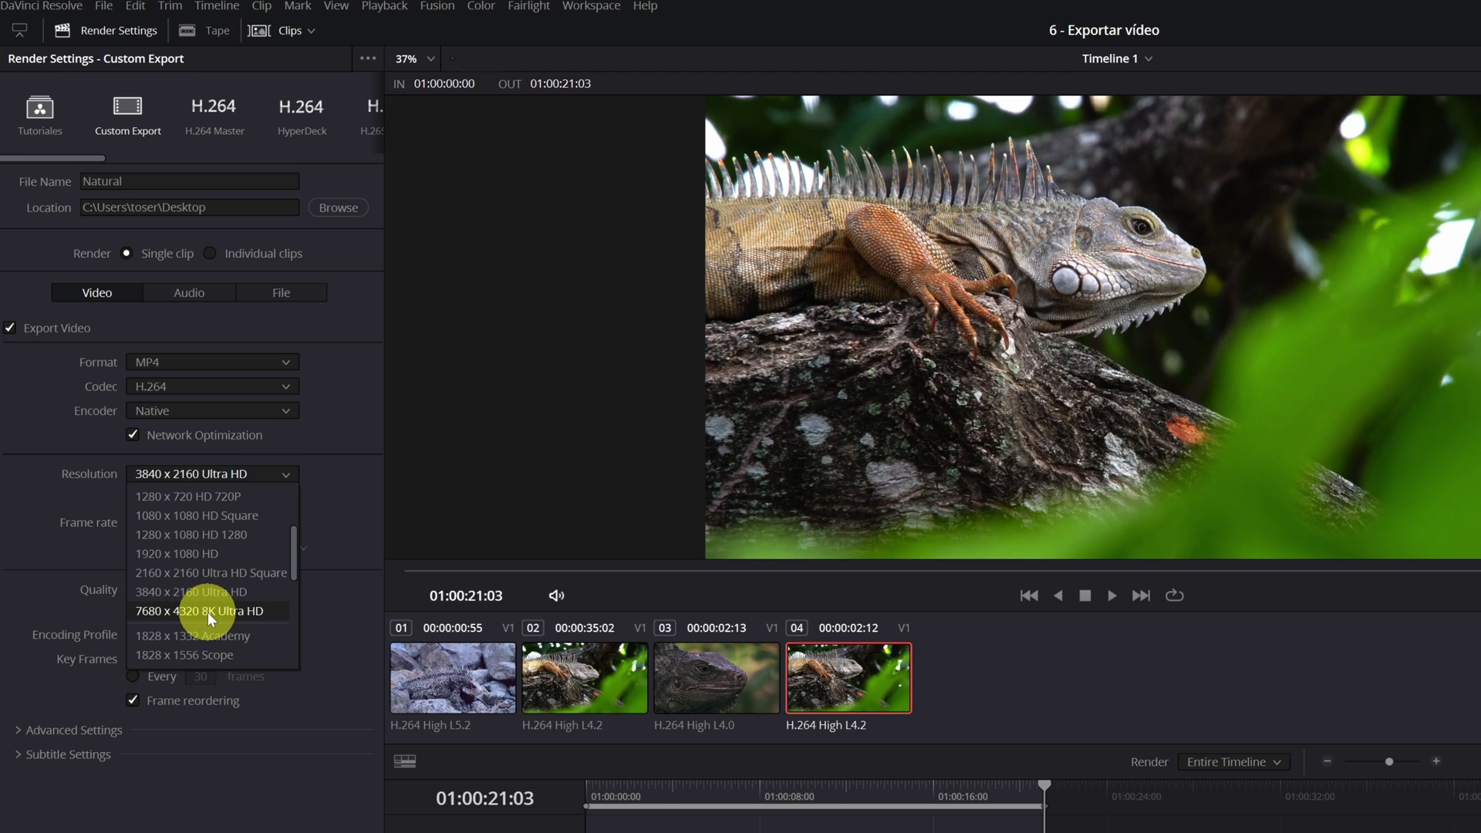
pyautogui.click(215, 591)
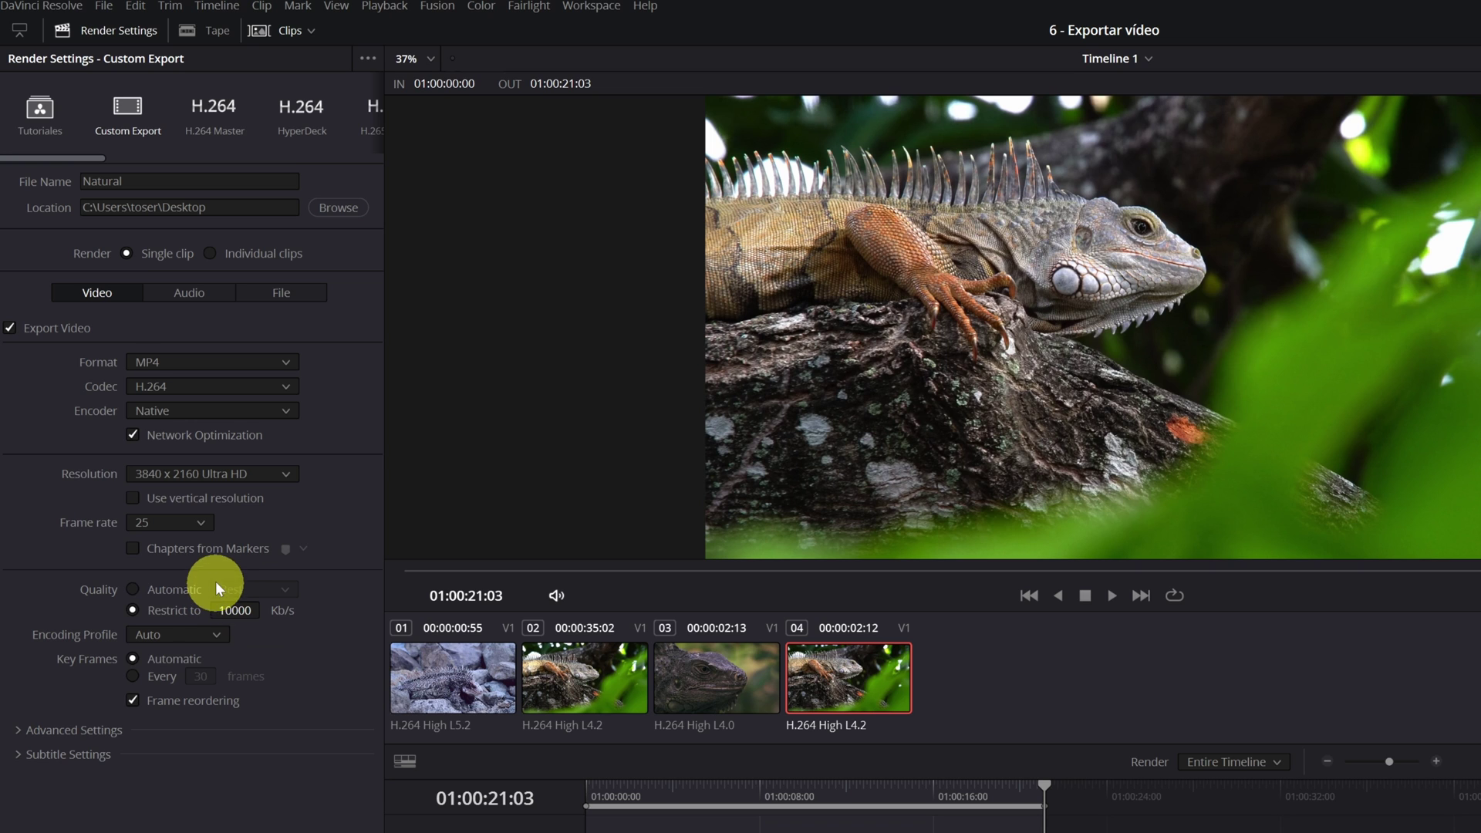
pyautogui.click(192, 524)
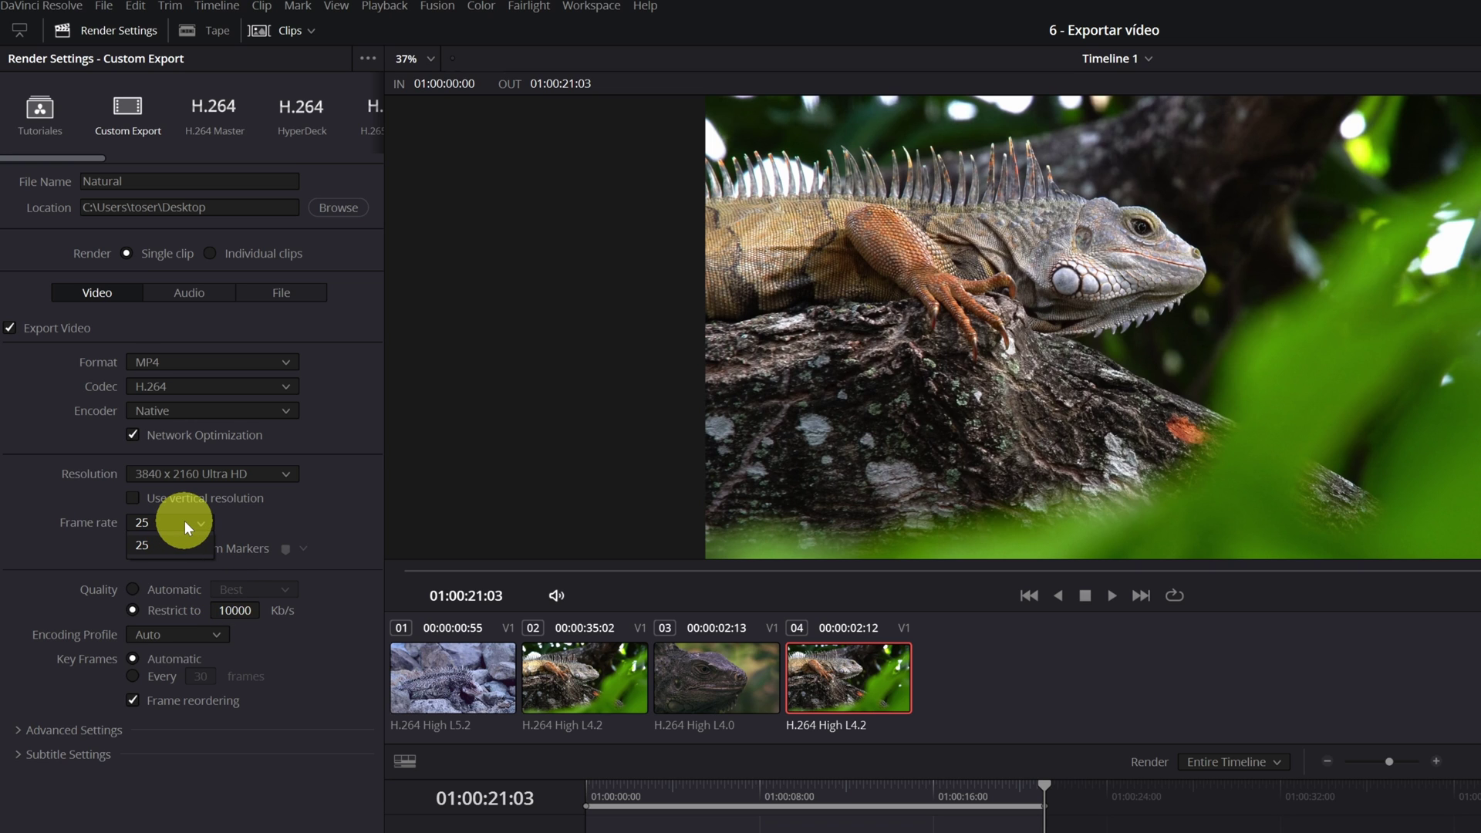
pyautogui.click(183, 521)
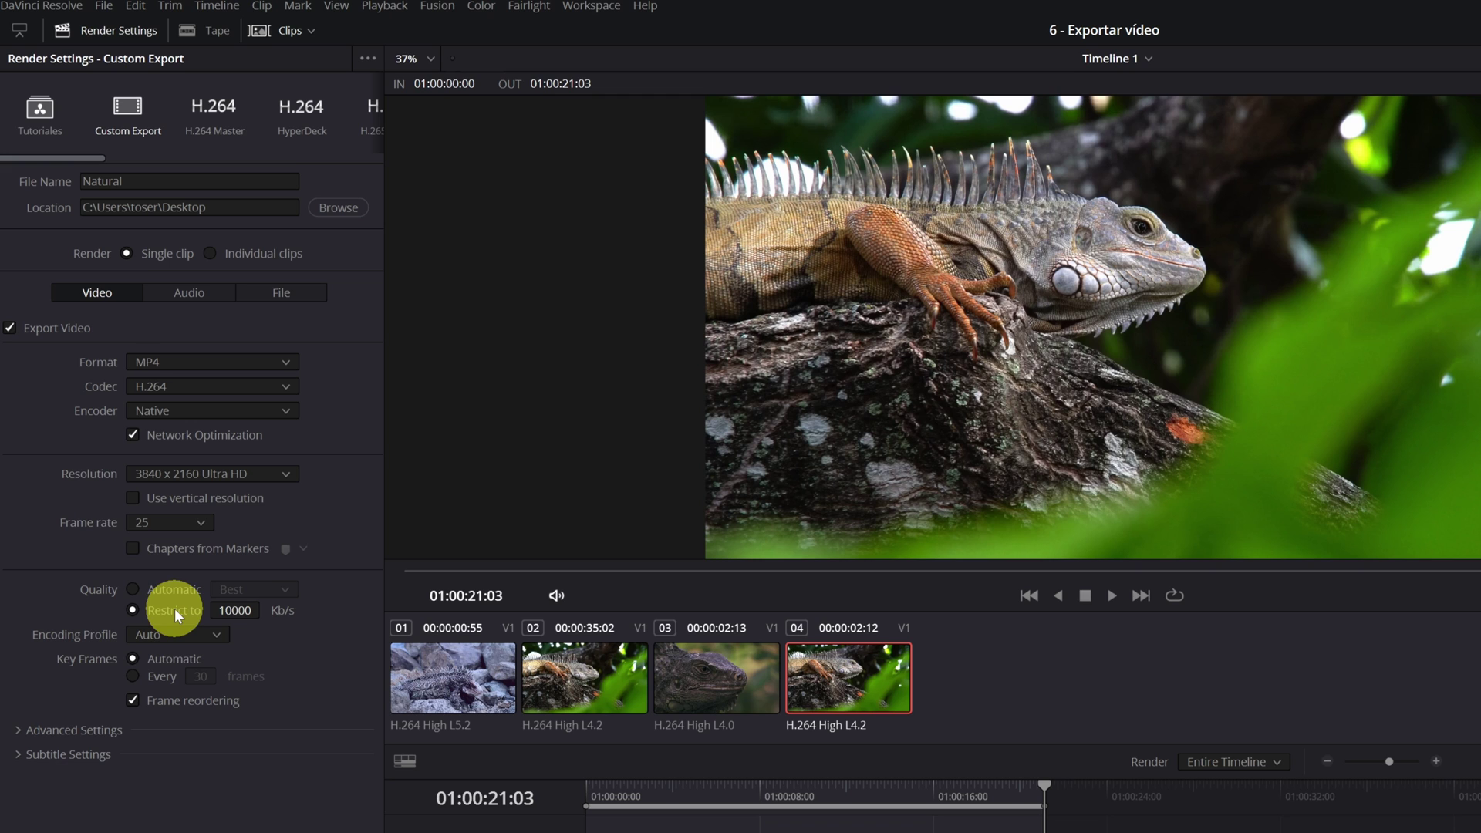
# Replace the 10000 Kb/s bitrate limit with Automatic quality set to Best.
pyautogui.click(228, 610)
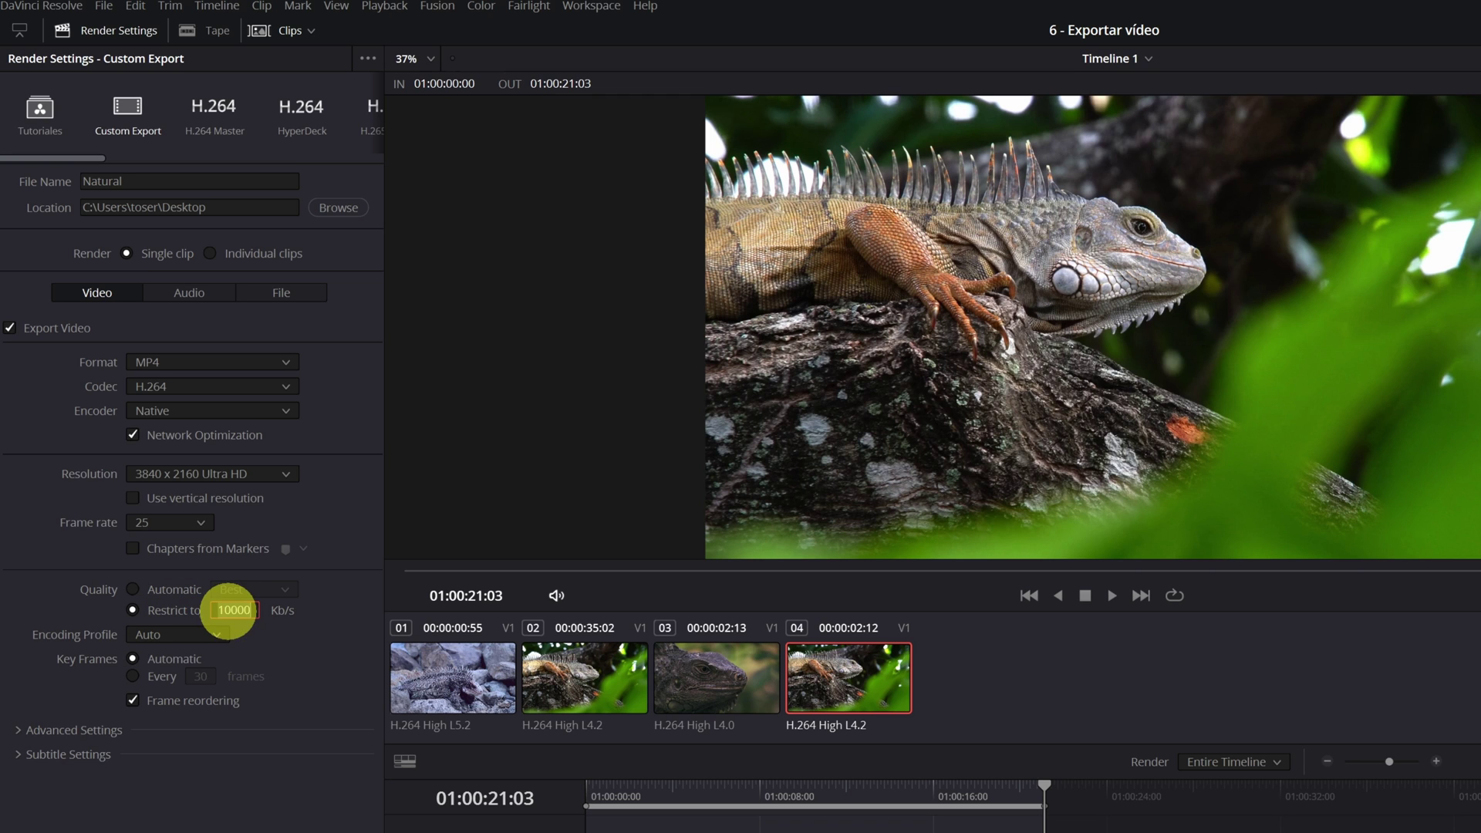
pyautogui.click(254, 610)
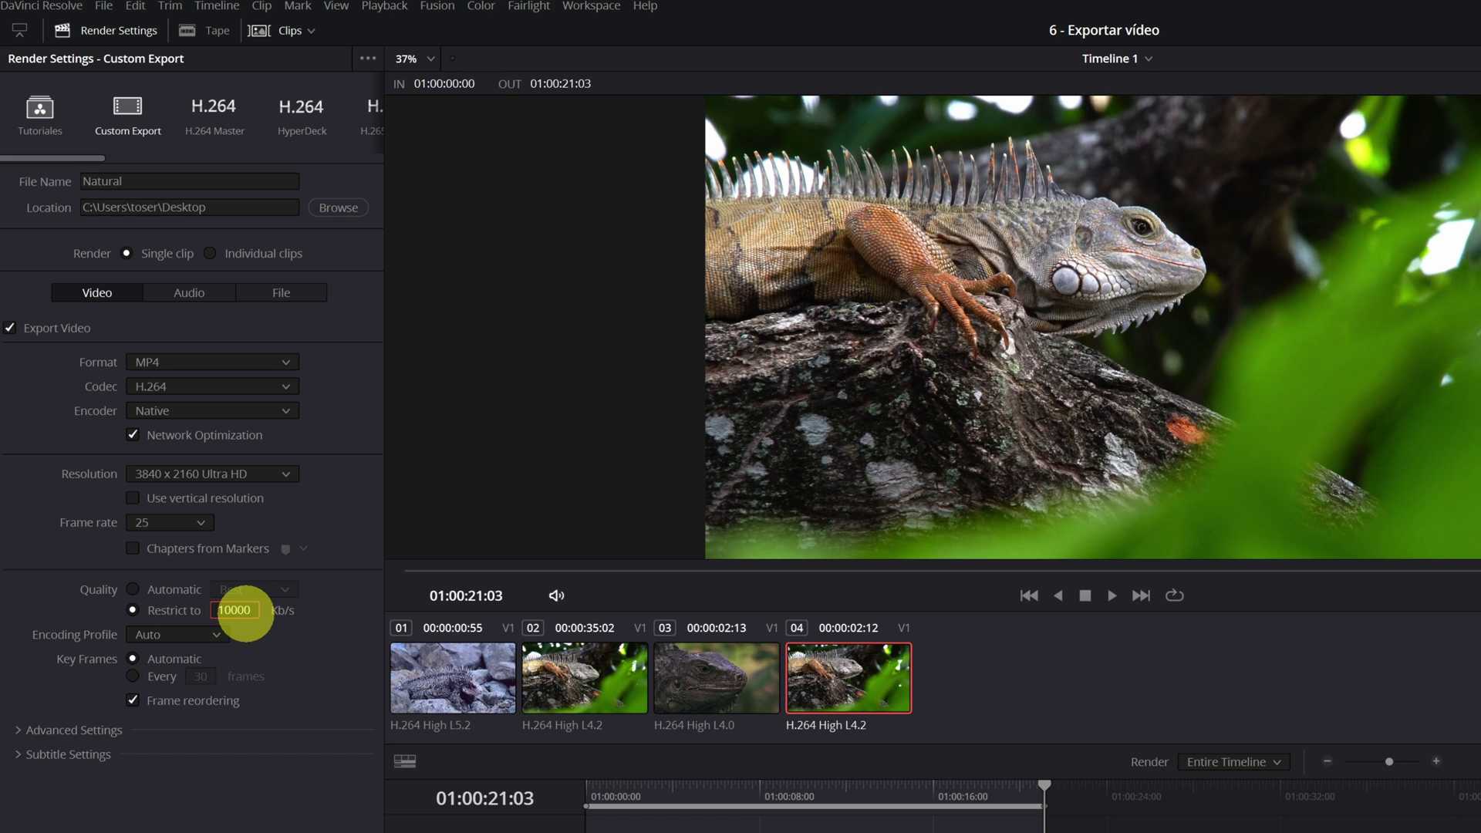
pyautogui.click(132, 589)
pyautogui.click(251, 586)
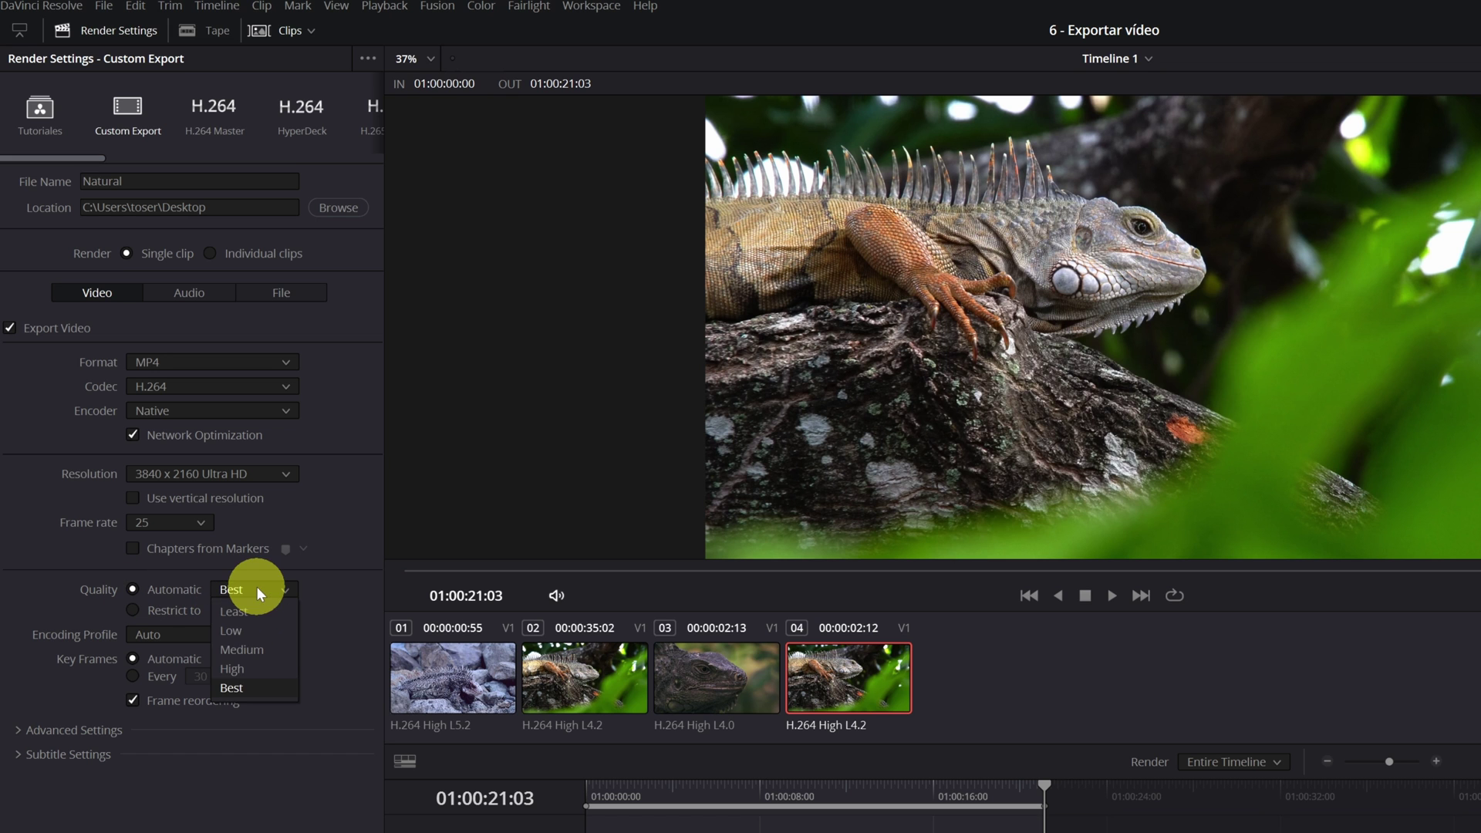
pyautogui.click(235, 685)
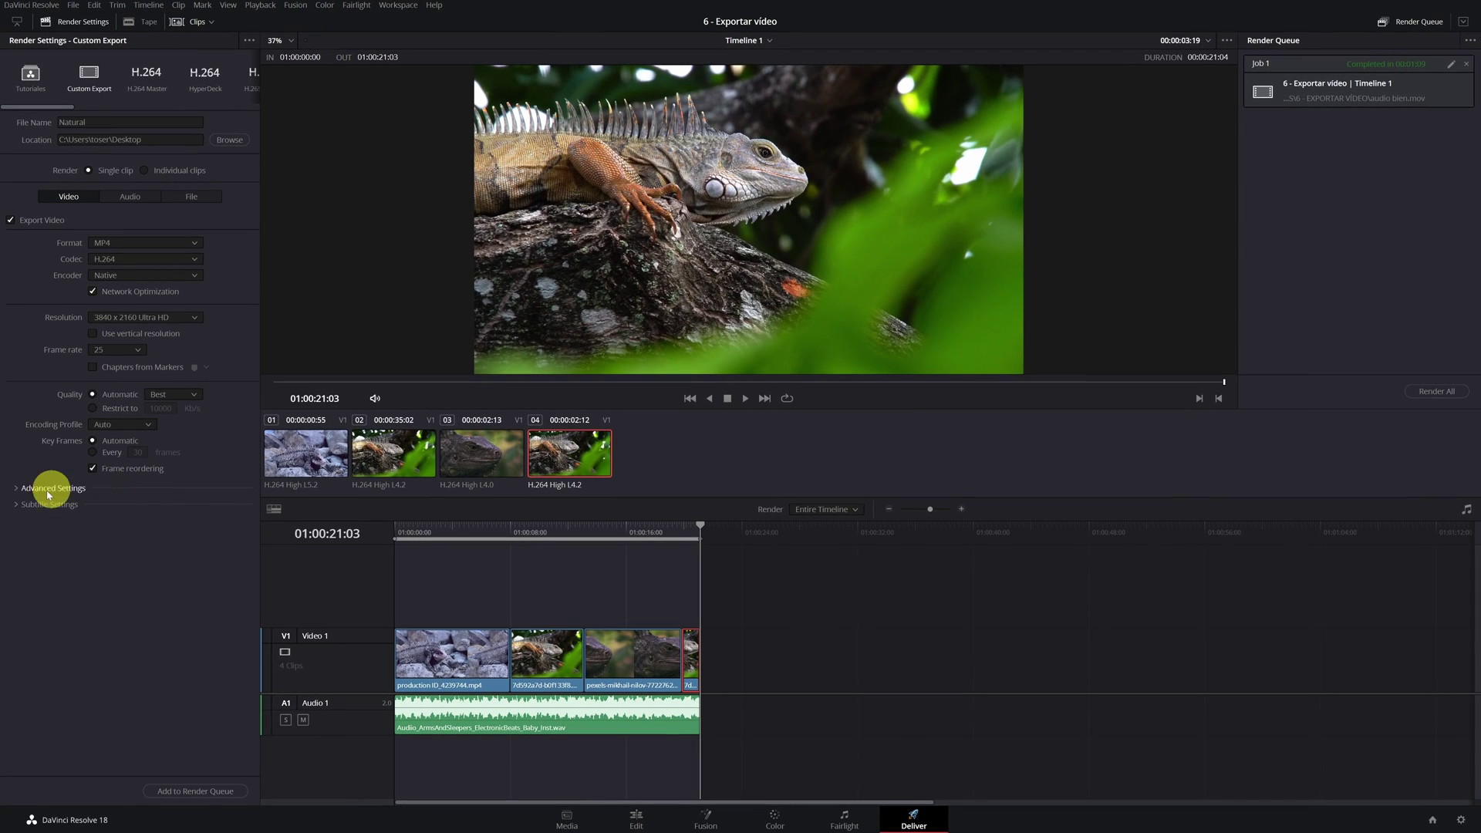
# Expand Advanced Settings and turn on Force sizing to highest quality.
pyautogui.click(19, 490)
pyautogui.scroll(-1, 145, 564)
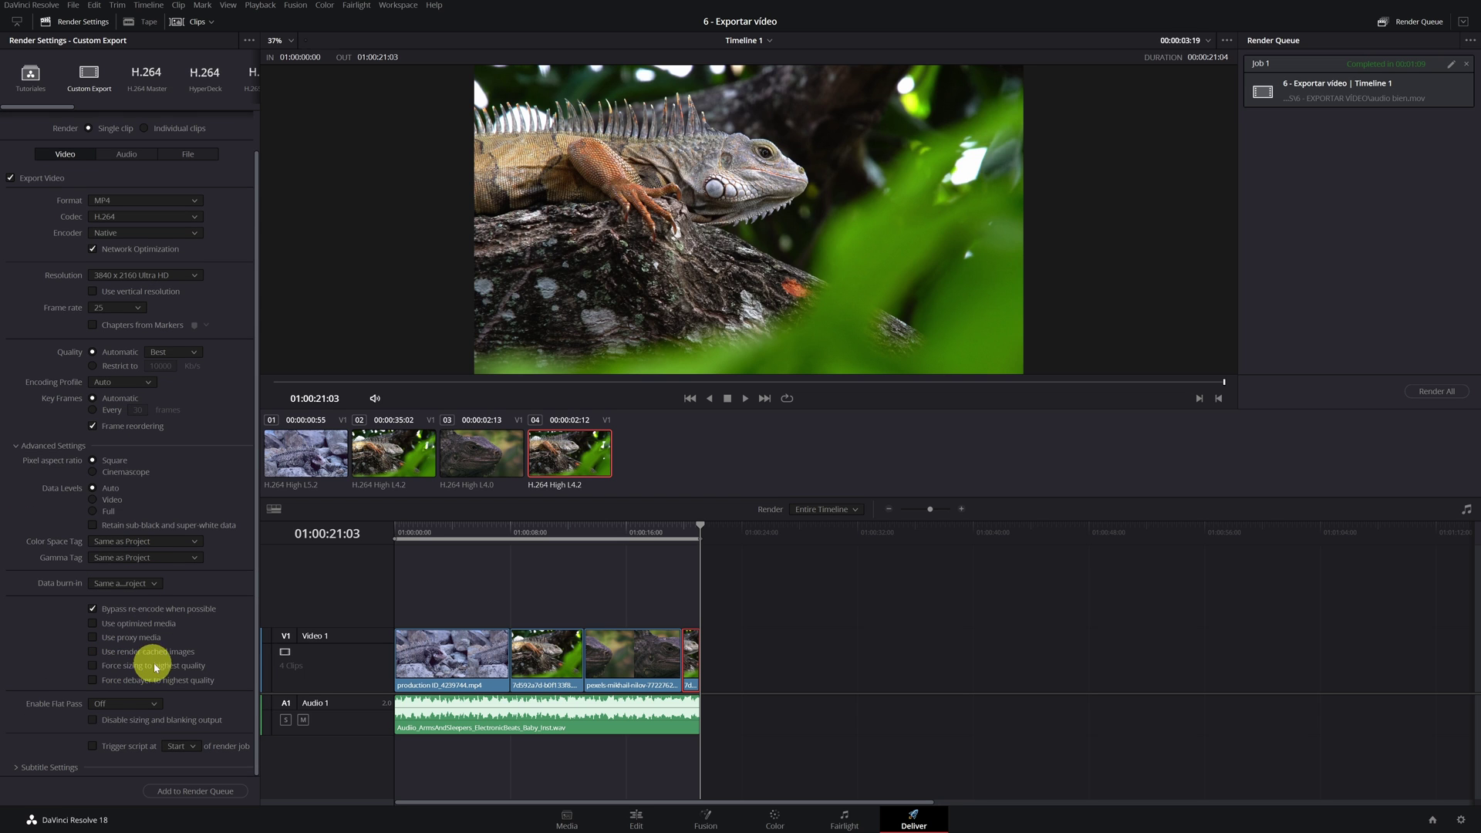
pyautogui.click(93, 667)
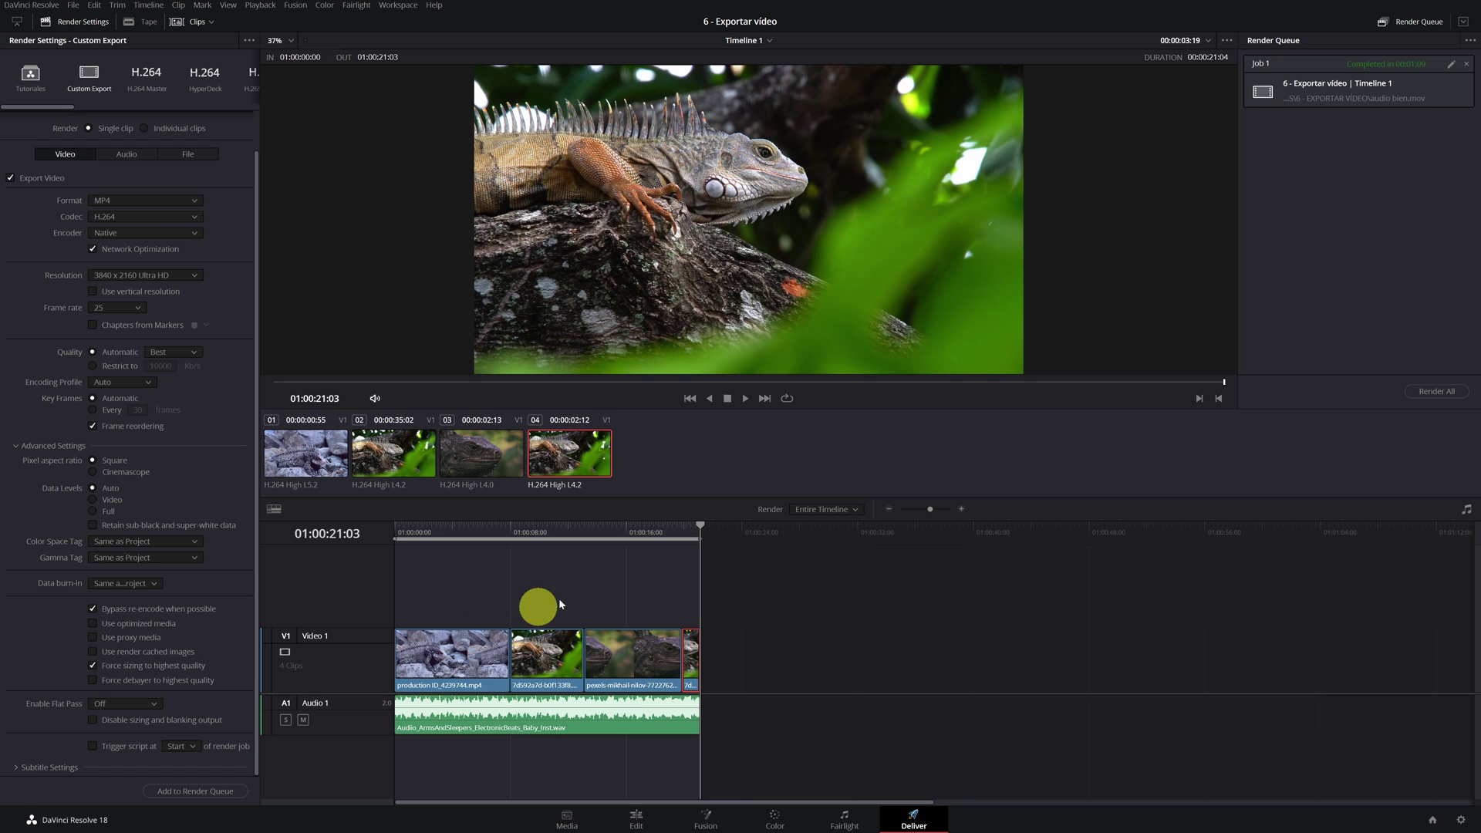
# Scrub the playhead back along the timeline into clip 02.
pyautogui.click(625, 540)
pyautogui.moveTo(625, 542)
pyautogui.mouseDown()
pyautogui.moveTo(387, 529)
pyautogui.moveTo(684, 539)
pyautogui.moveTo(613, 554)
pyautogui.mouseUp()
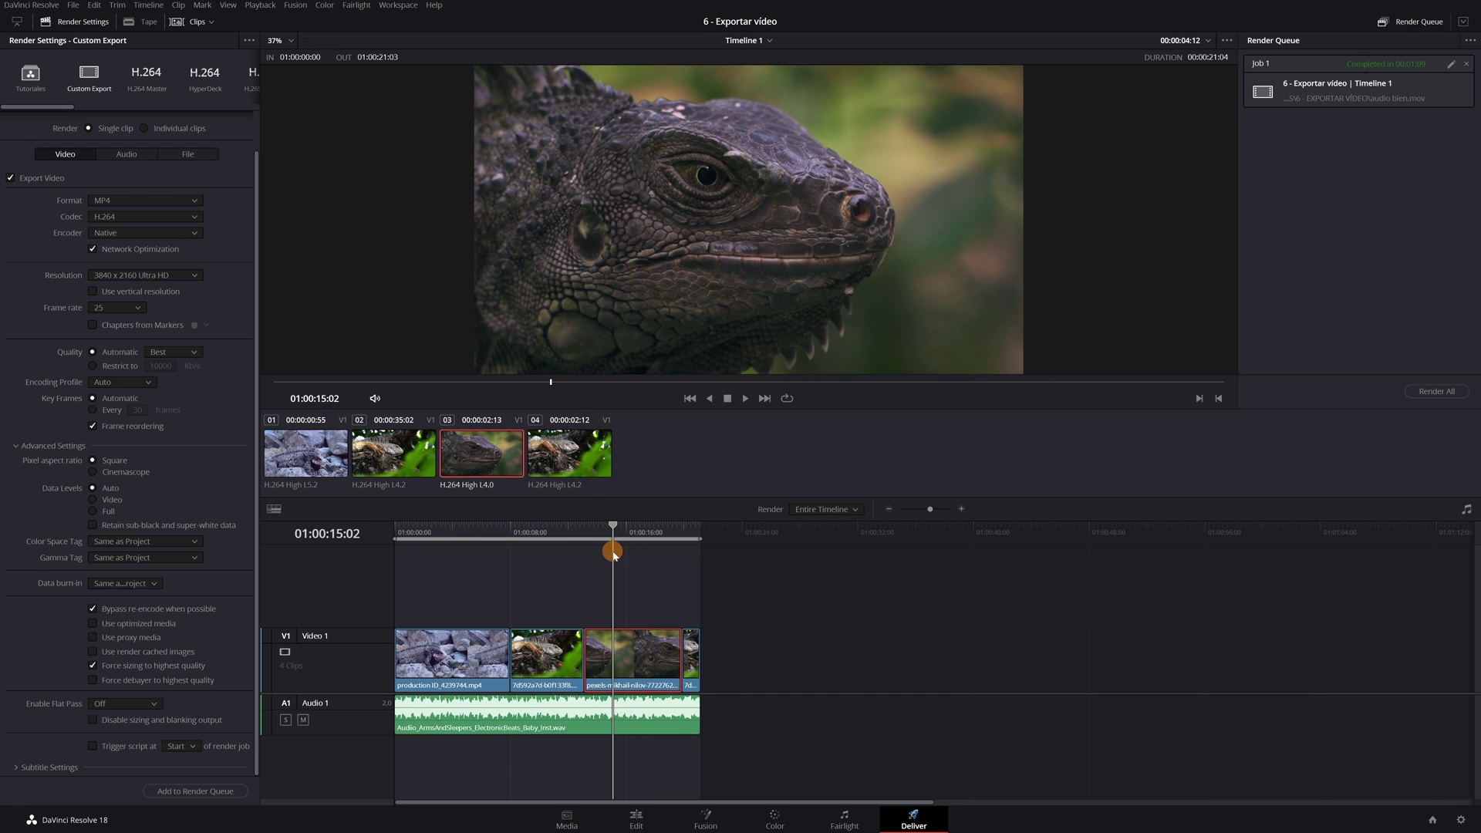
pyautogui.click(555, 535)
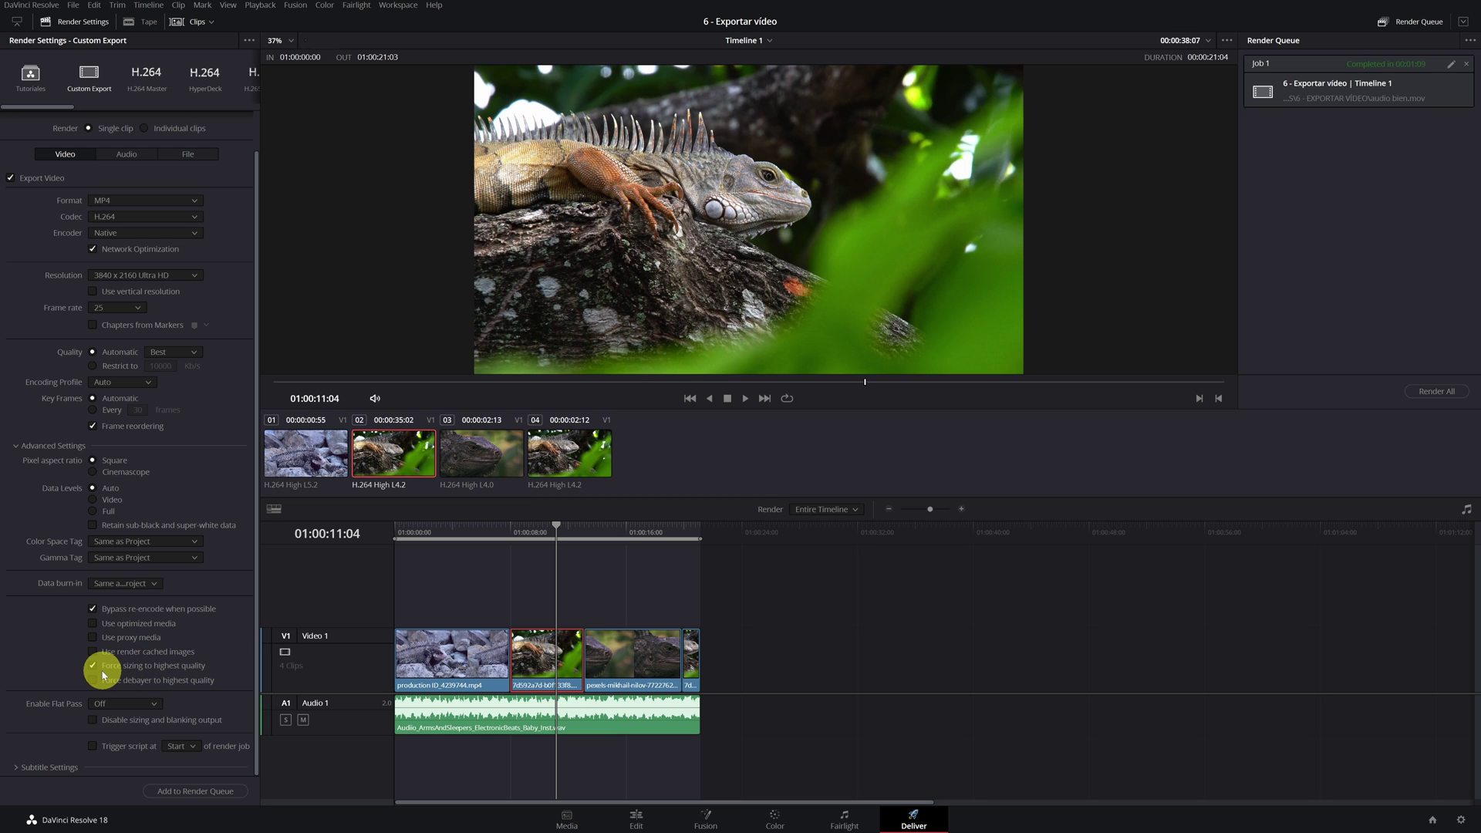
# Set audio to AAC at 192 Kb/s and queue Natural.mp4 as a render job.
pyautogui.click(132, 156)
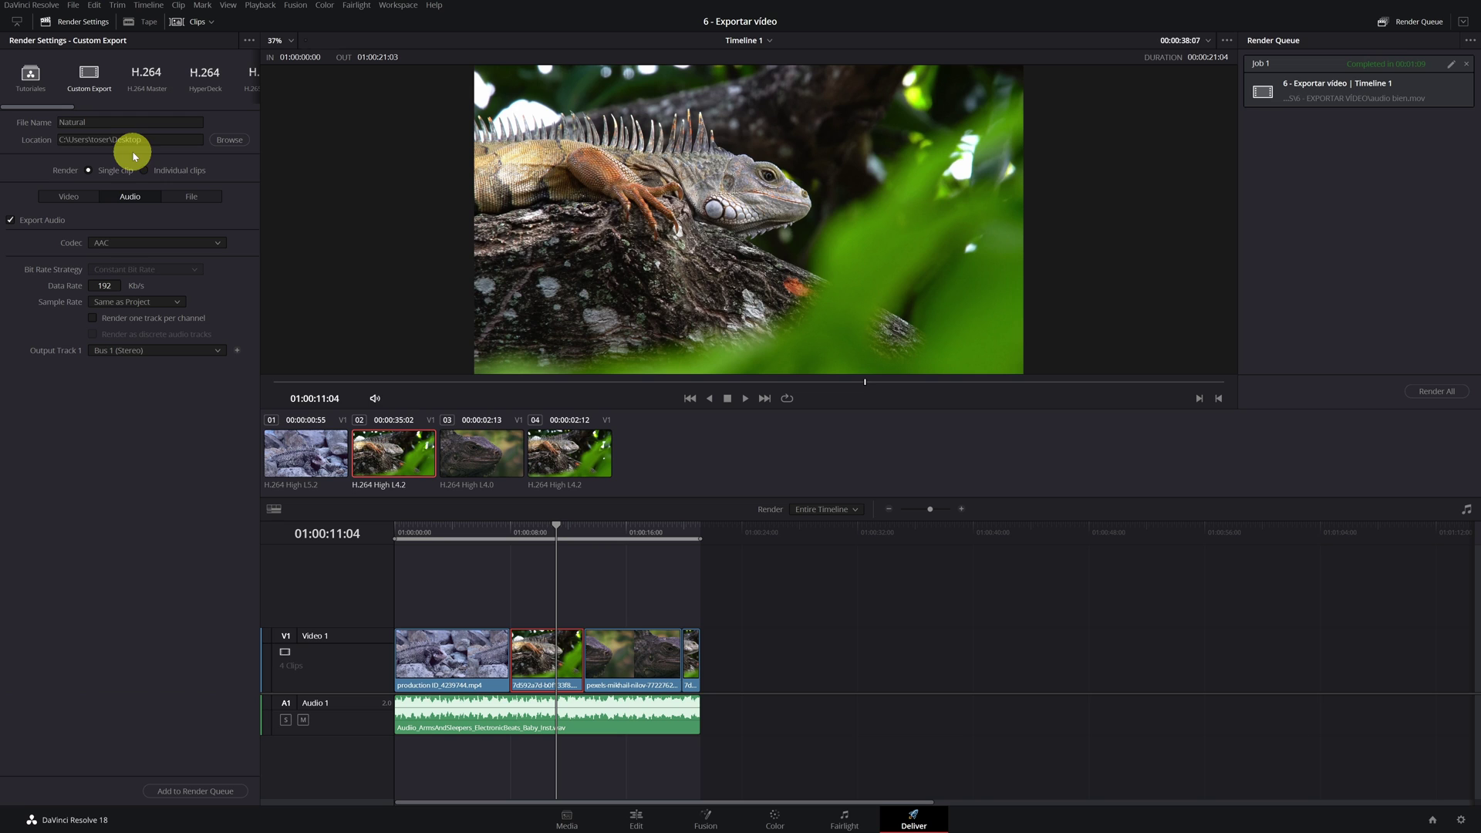
pyautogui.click(138, 245)
pyautogui.click(129, 245)
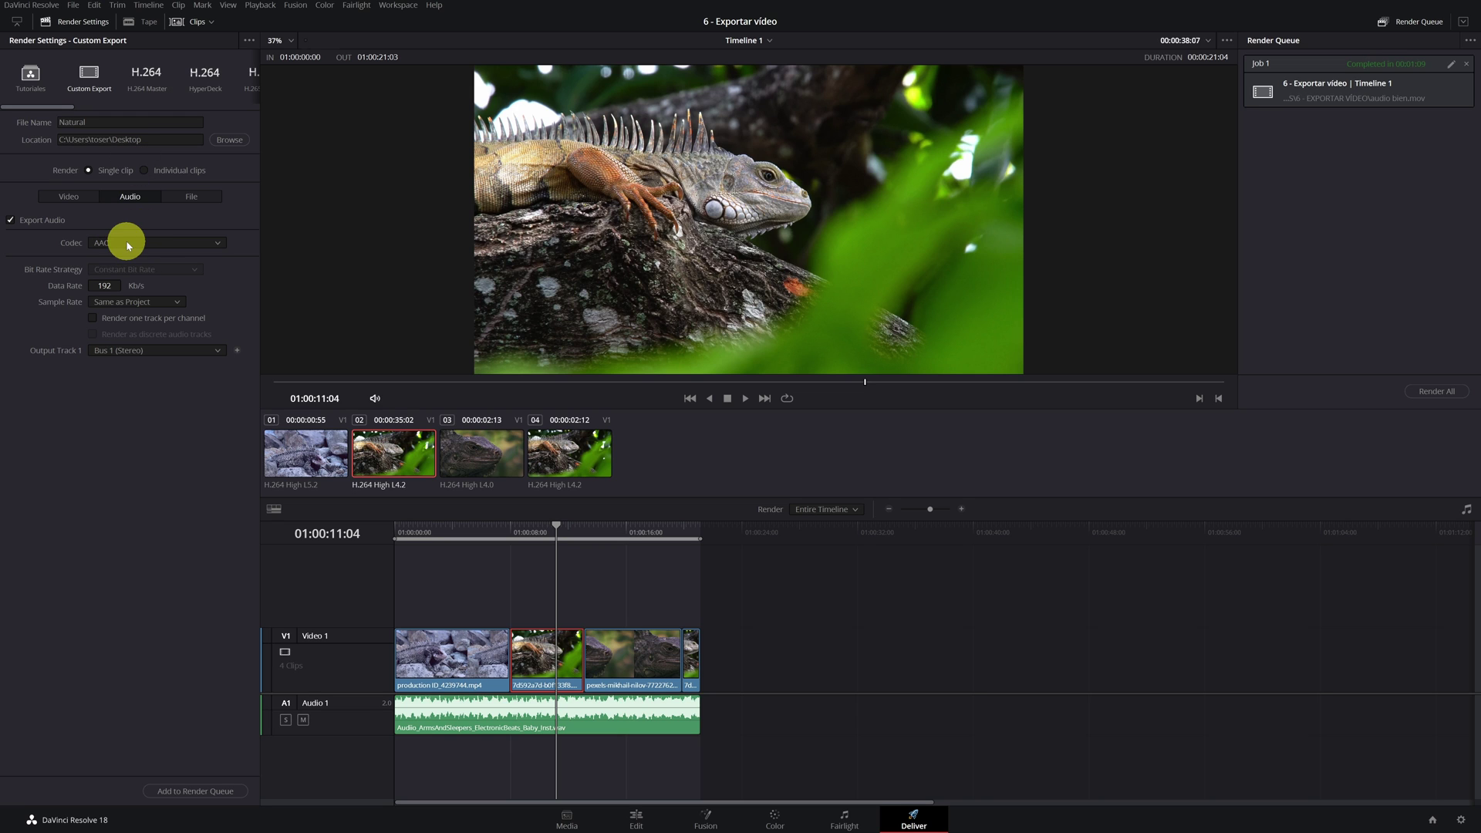
pyautogui.click(105, 286)
pyautogui.doubleClick(104, 286)
pyautogui.click(195, 791)
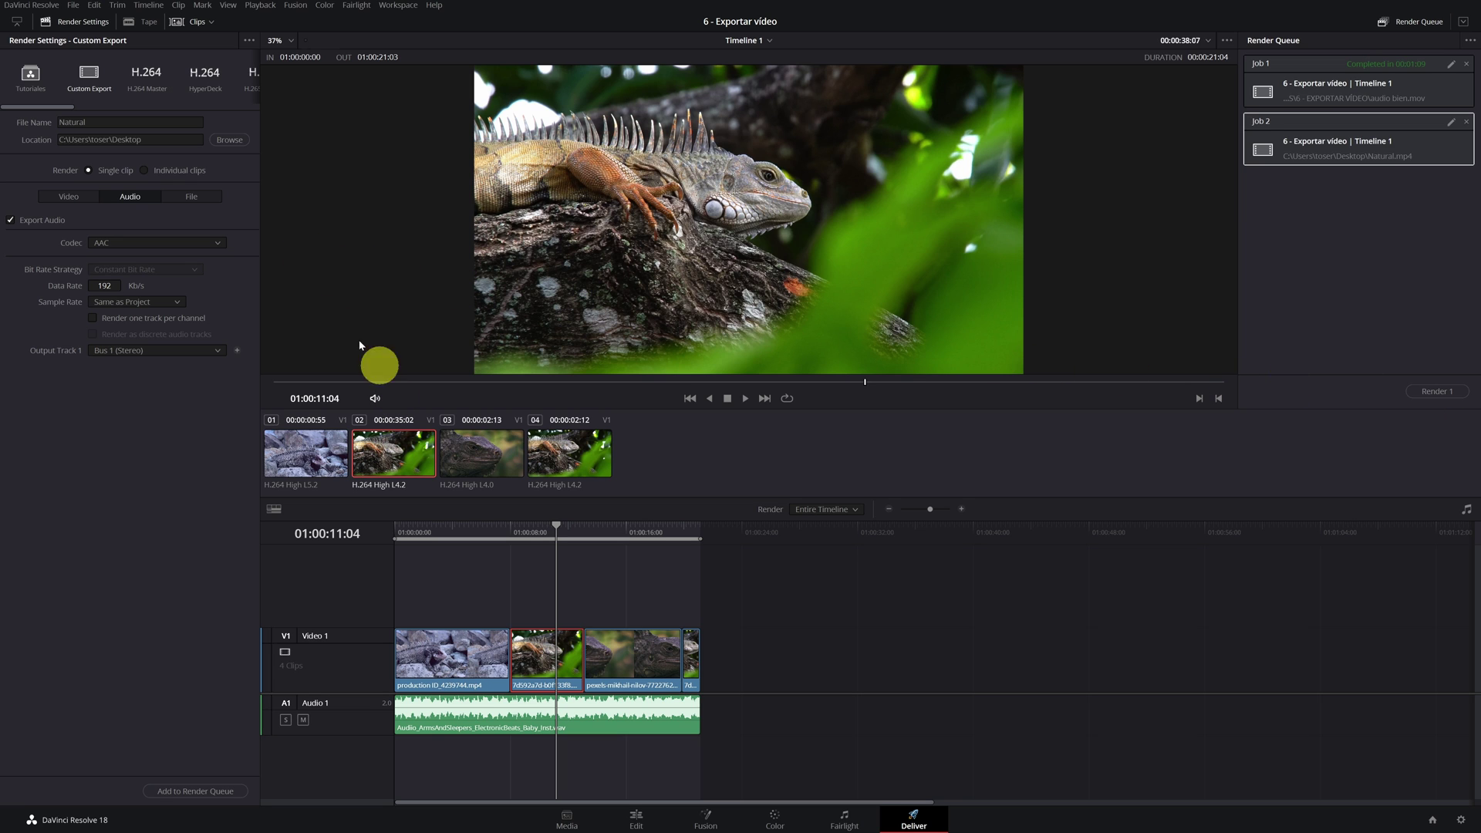
# Save the current render settings as a new preset named 'preset natural'.
pyautogui.click(68, 196)
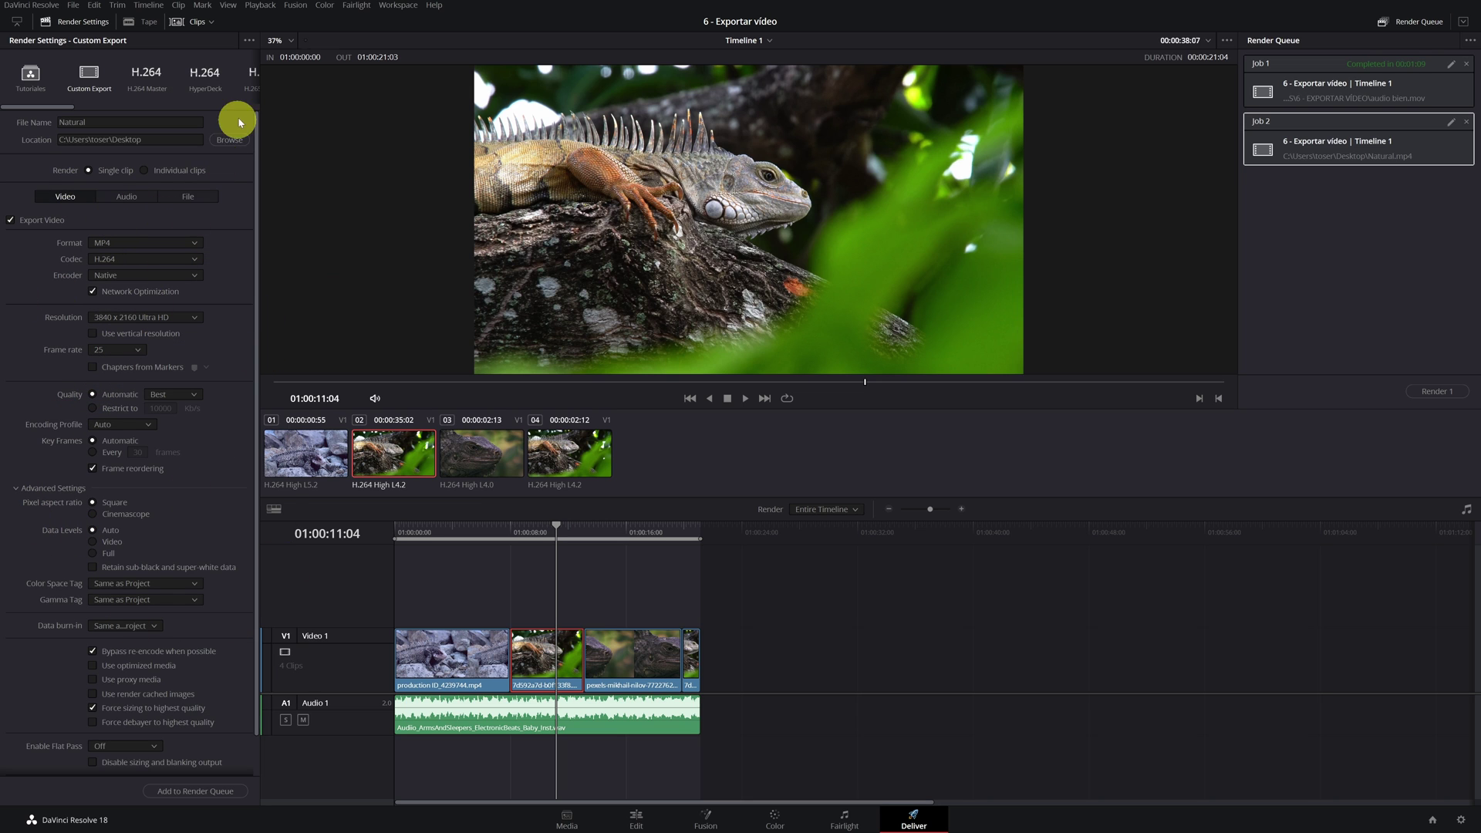
pyautogui.click(249, 43)
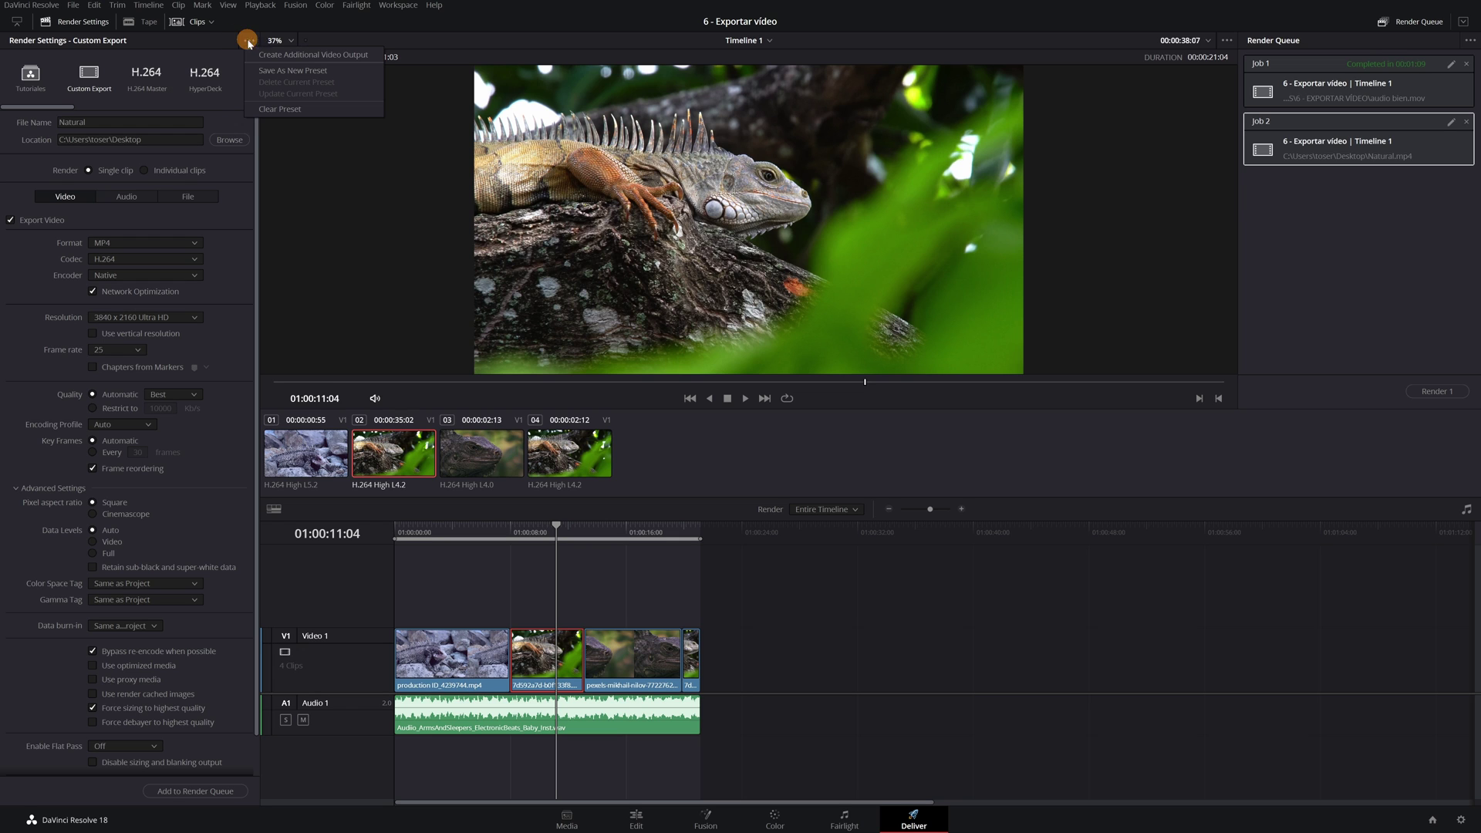
pyautogui.click(291, 71)
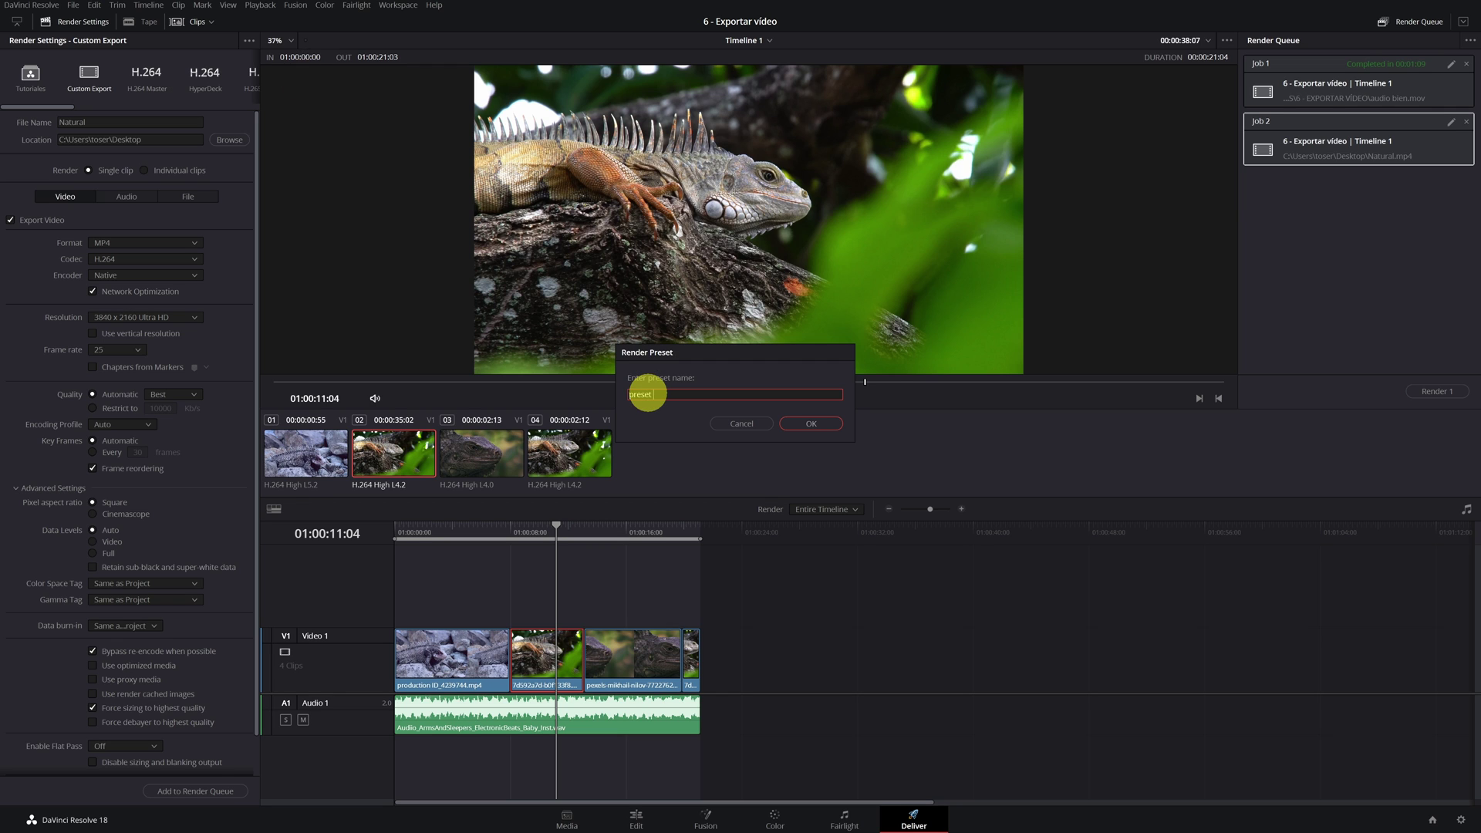
pyautogui.click(810, 424)
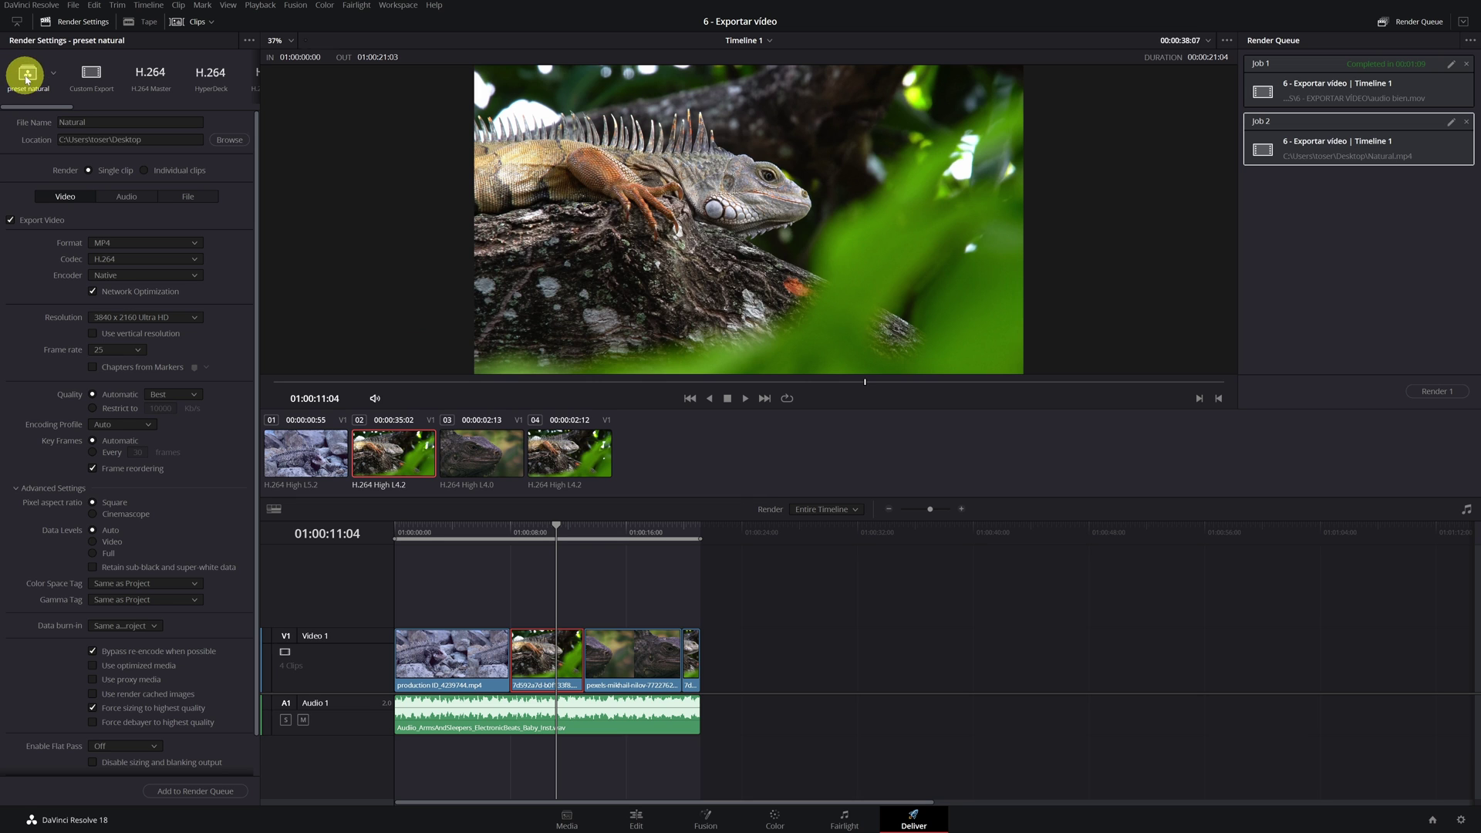
# Reload 'preset natural', rename the output Natural h265, switch codec to H.265, and queue it.
pyautogui.click(150, 73)
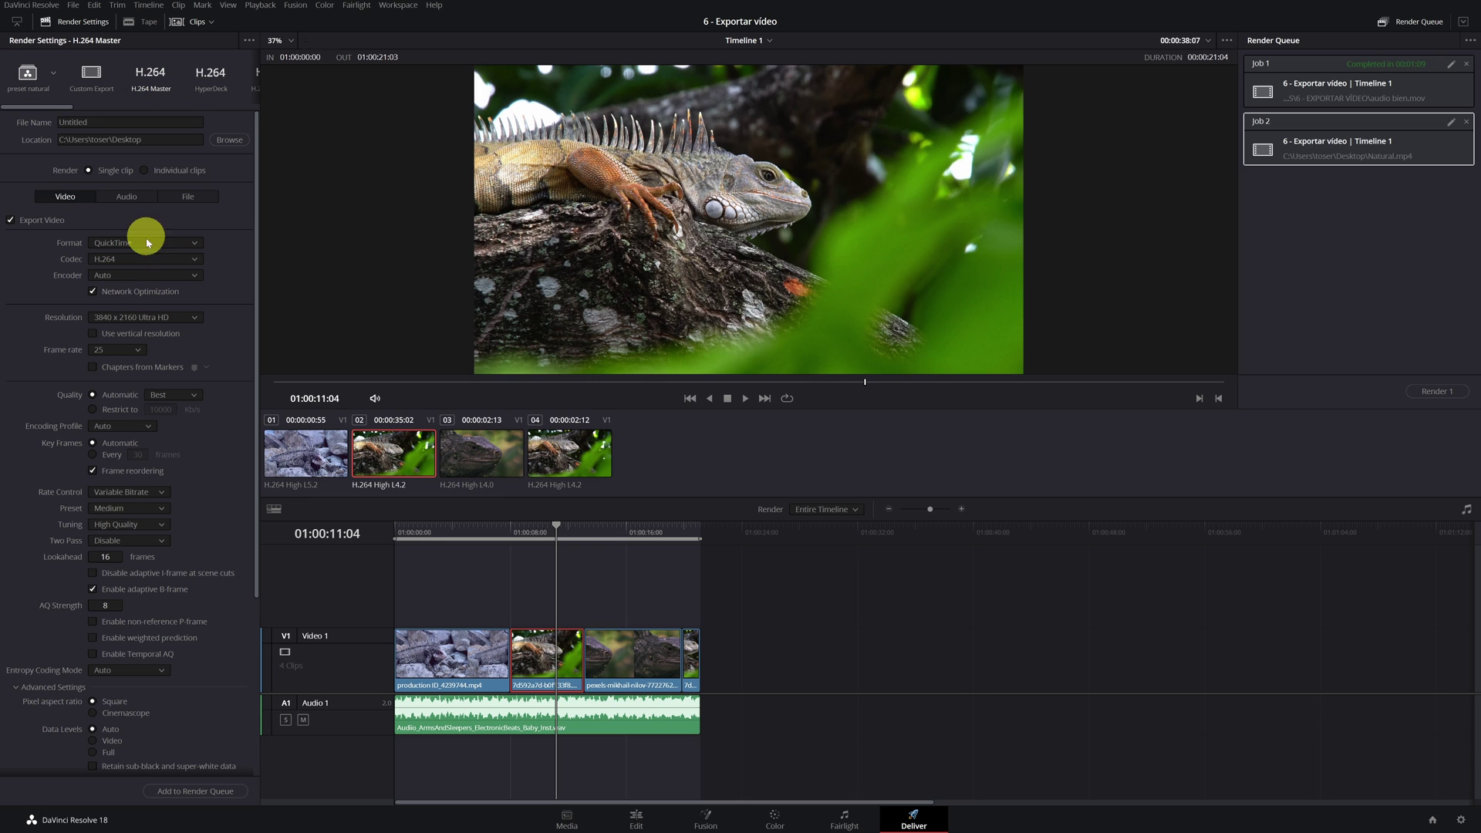
pyautogui.click(26, 78)
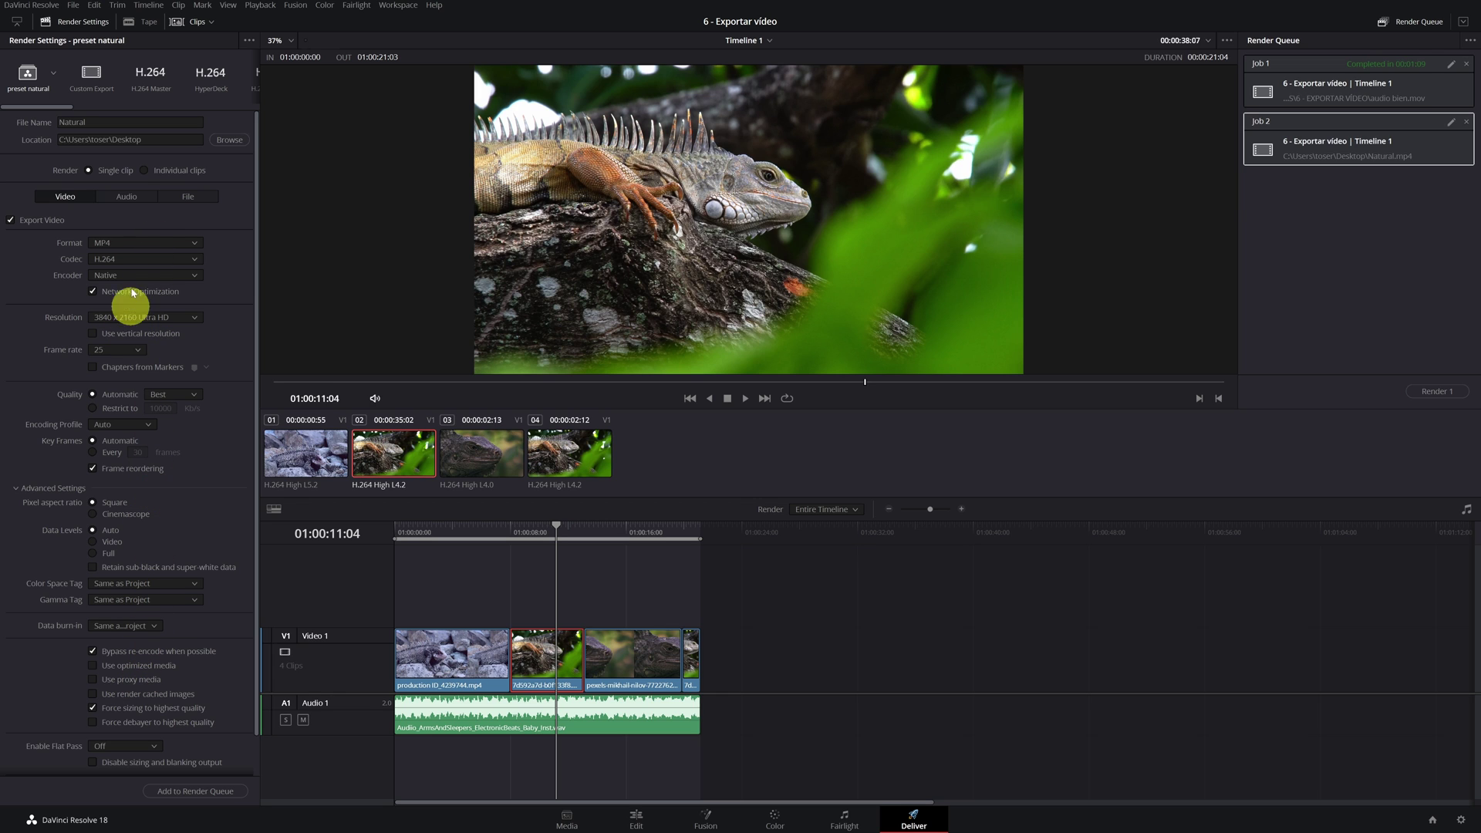
pyautogui.doubleClick(127, 121)
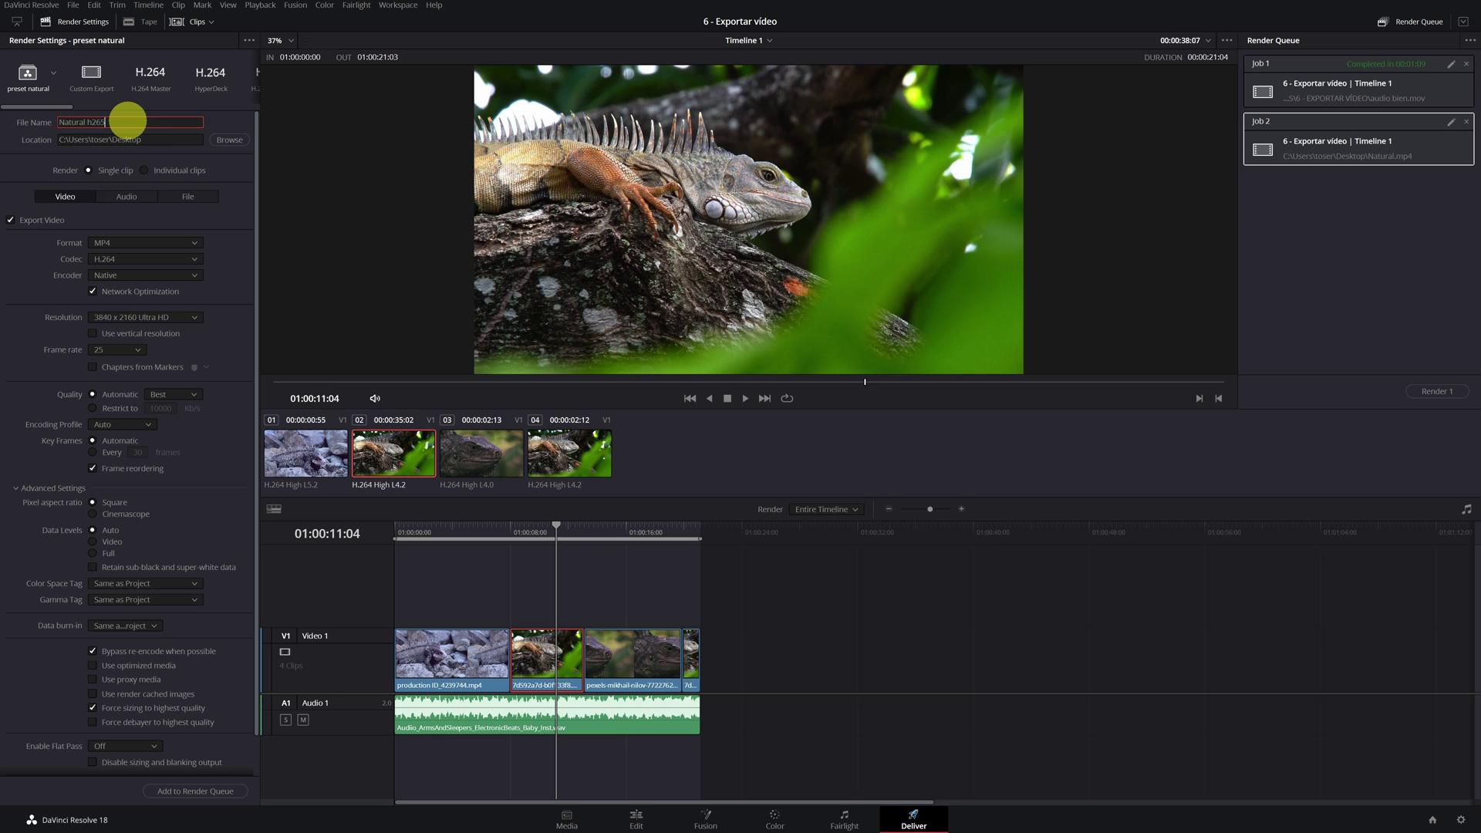
pyautogui.click(135, 260)
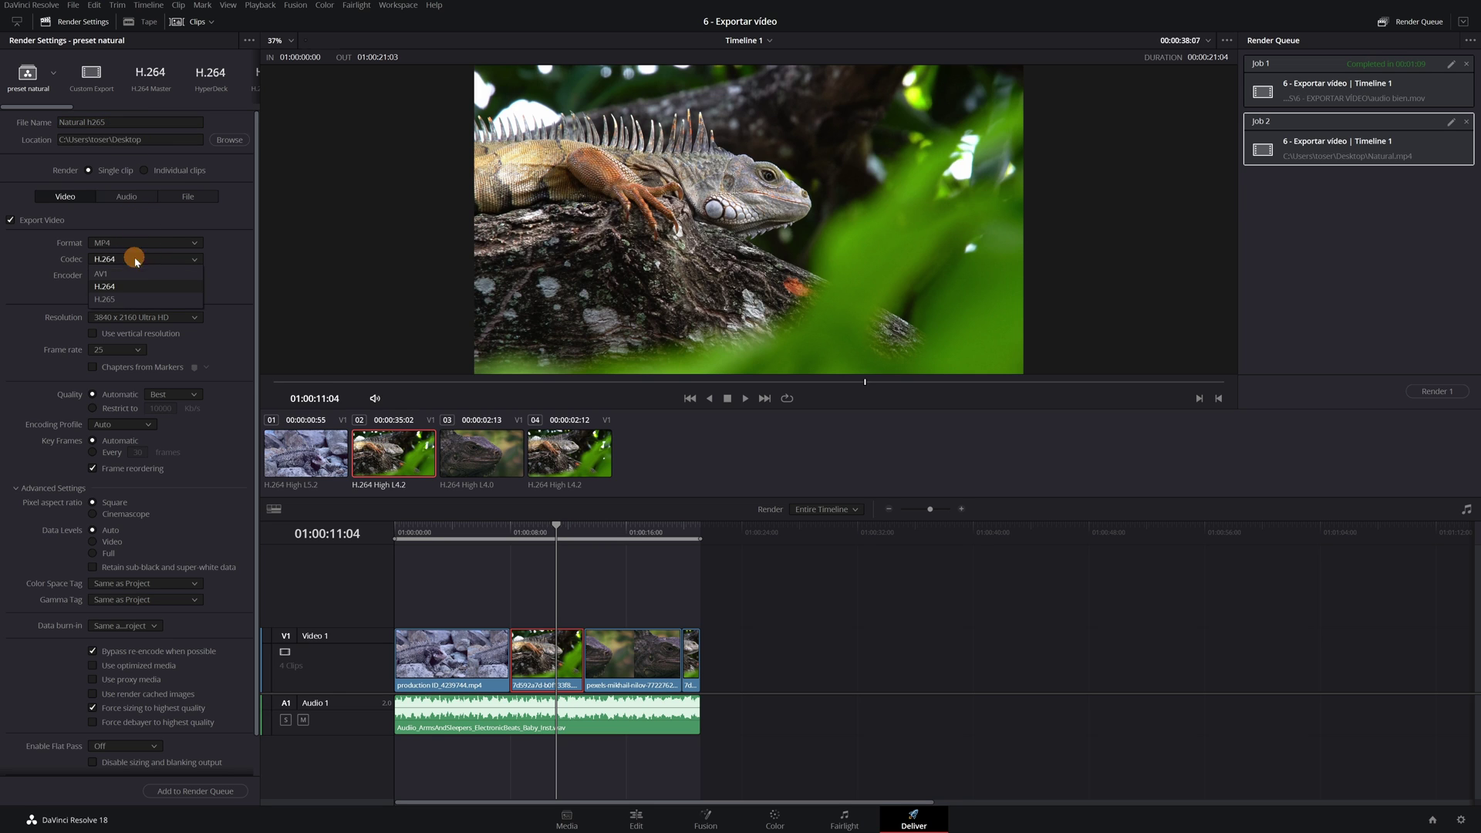
pyautogui.click(116, 299)
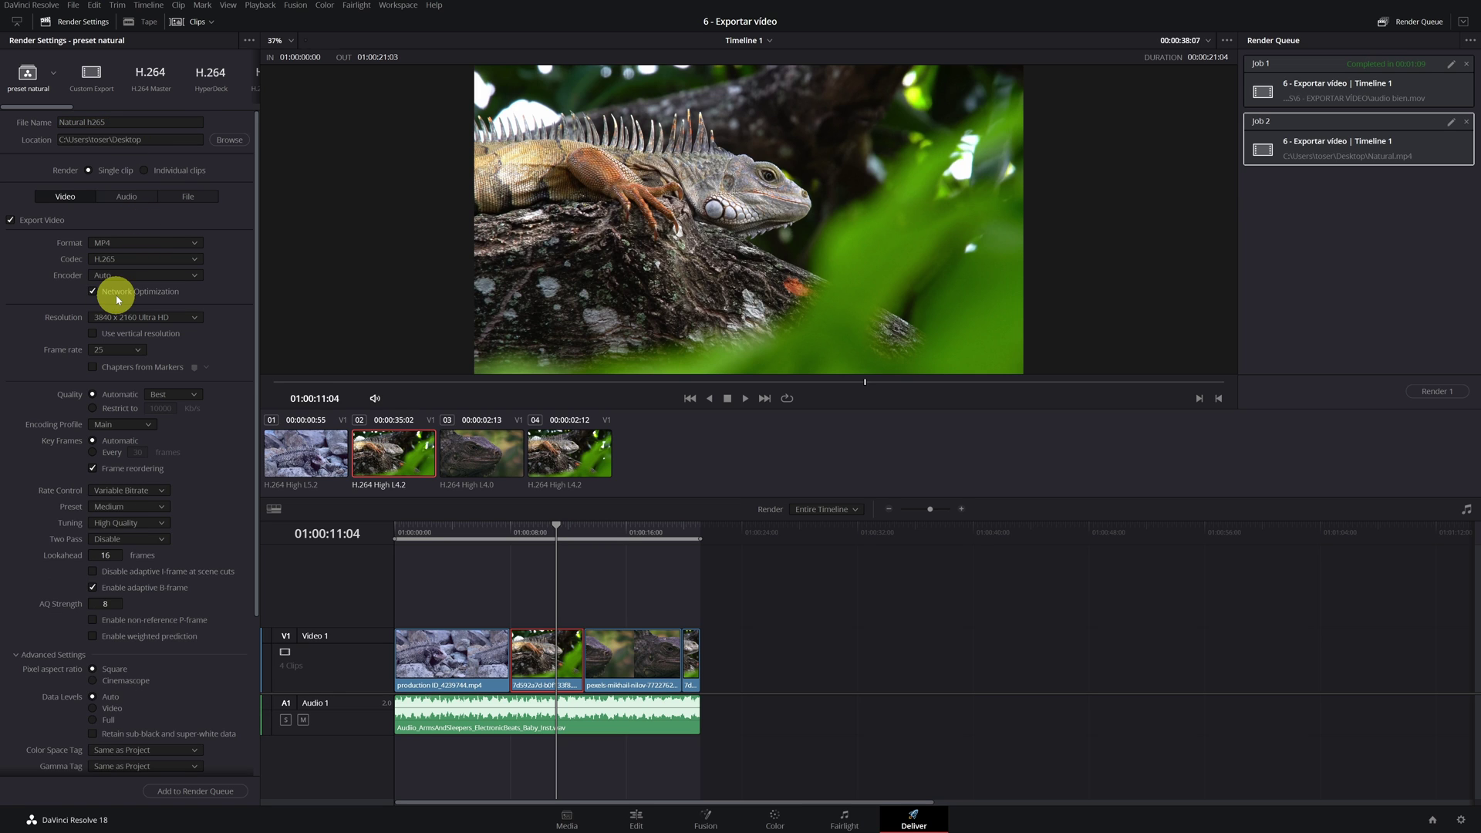
pyautogui.click(208, 791)
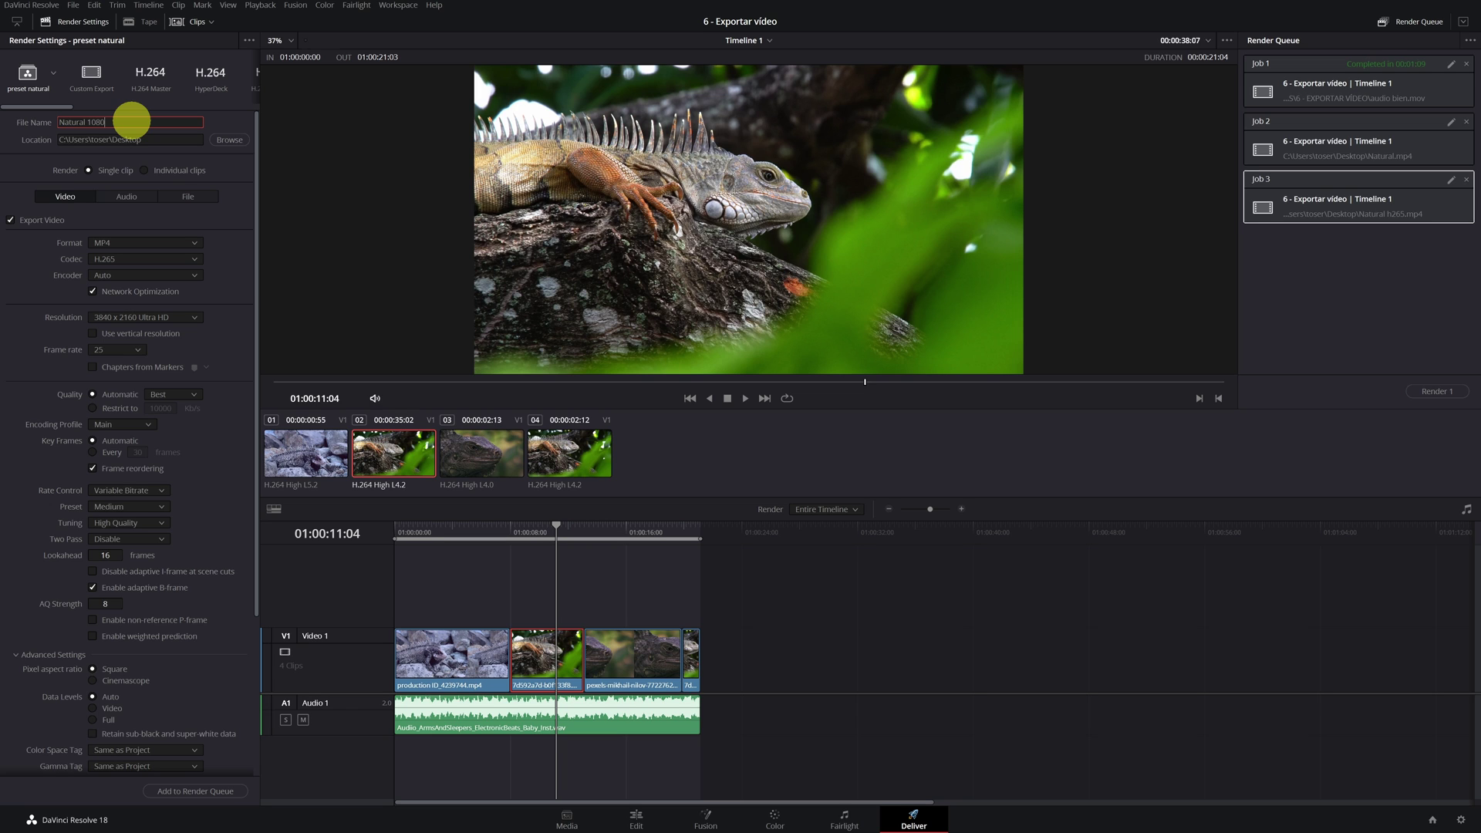
# Set the resolution to 1920 x 1080 HD and queue the Natural 1080 job.
pyautogui.click(171, 317)
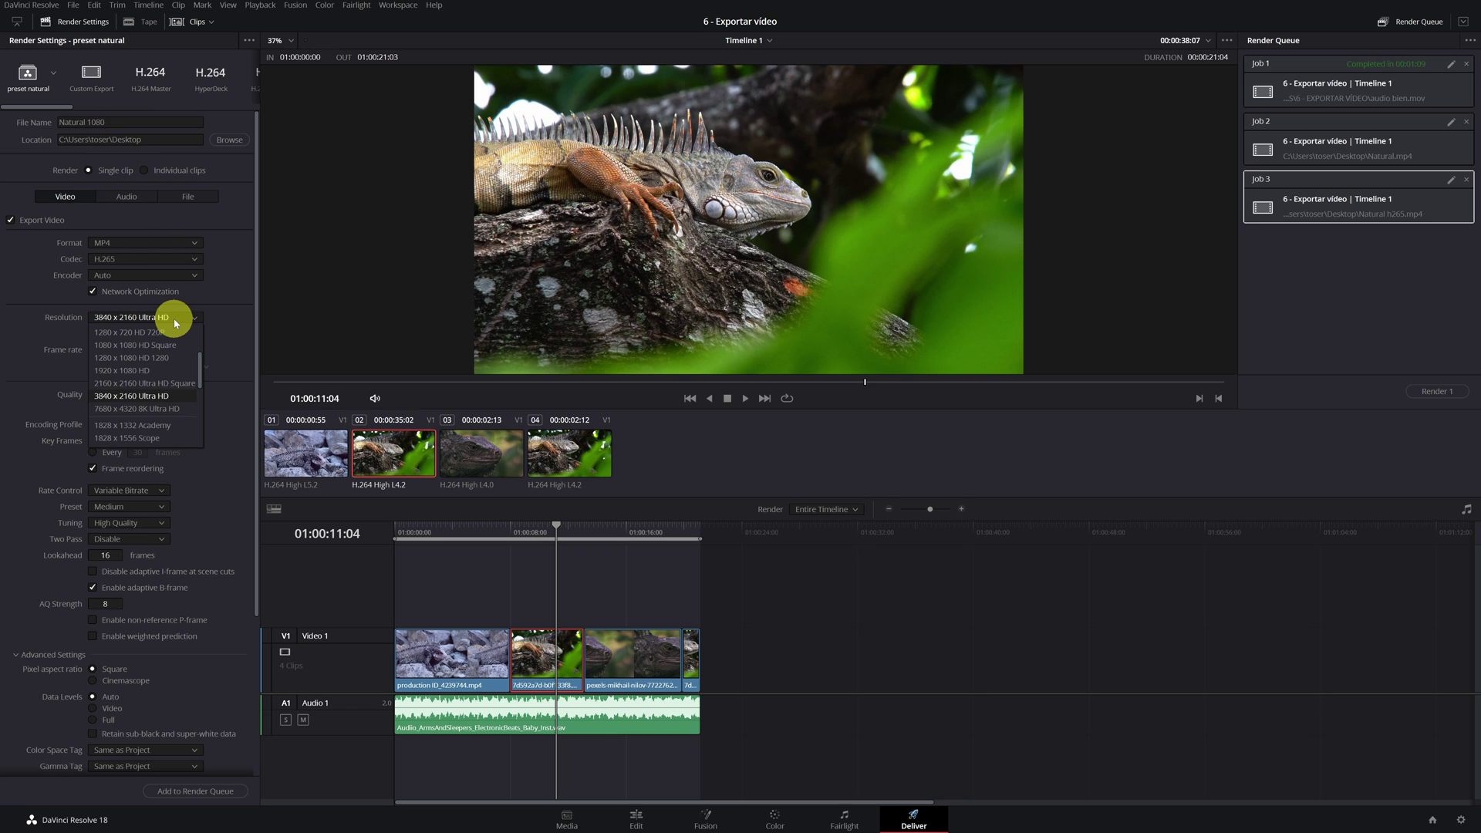
pyautogui.click(139, 371)
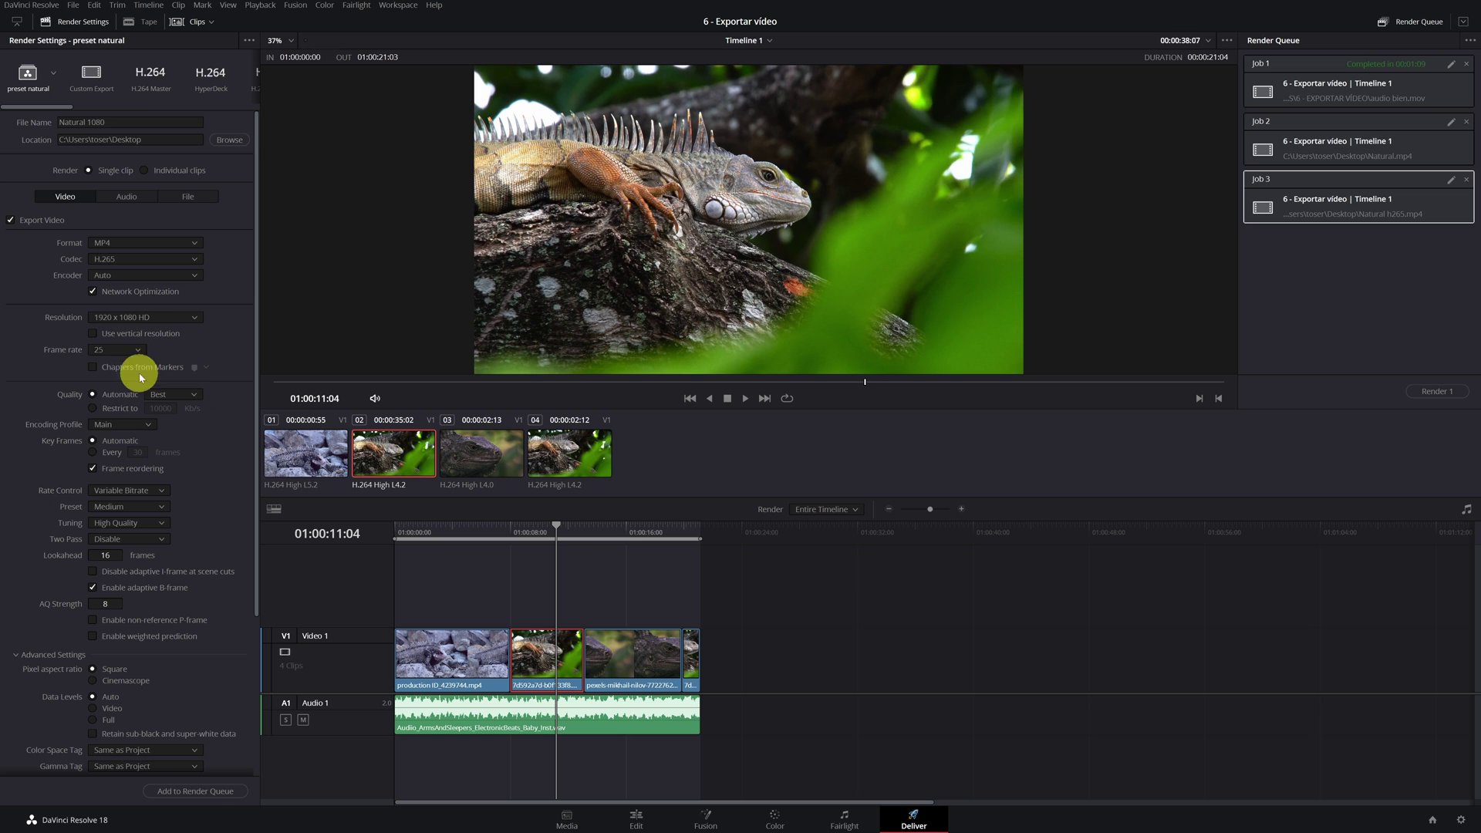
pyautogui.click(210, 791)
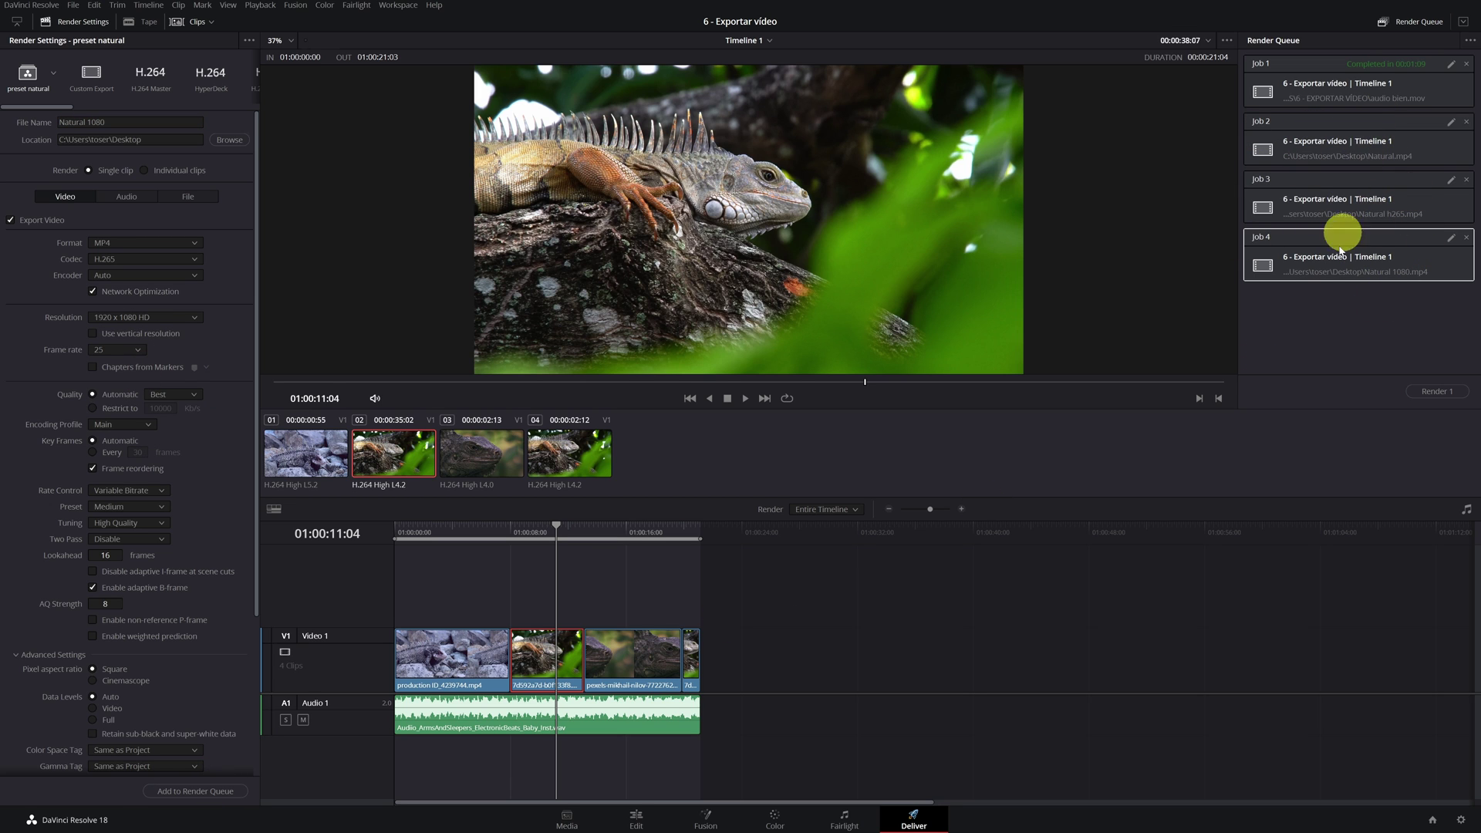
# Render queued jobs 2–4, then check the three rendered Natural files on the desktop.
pyautogui.click(1342, 142)
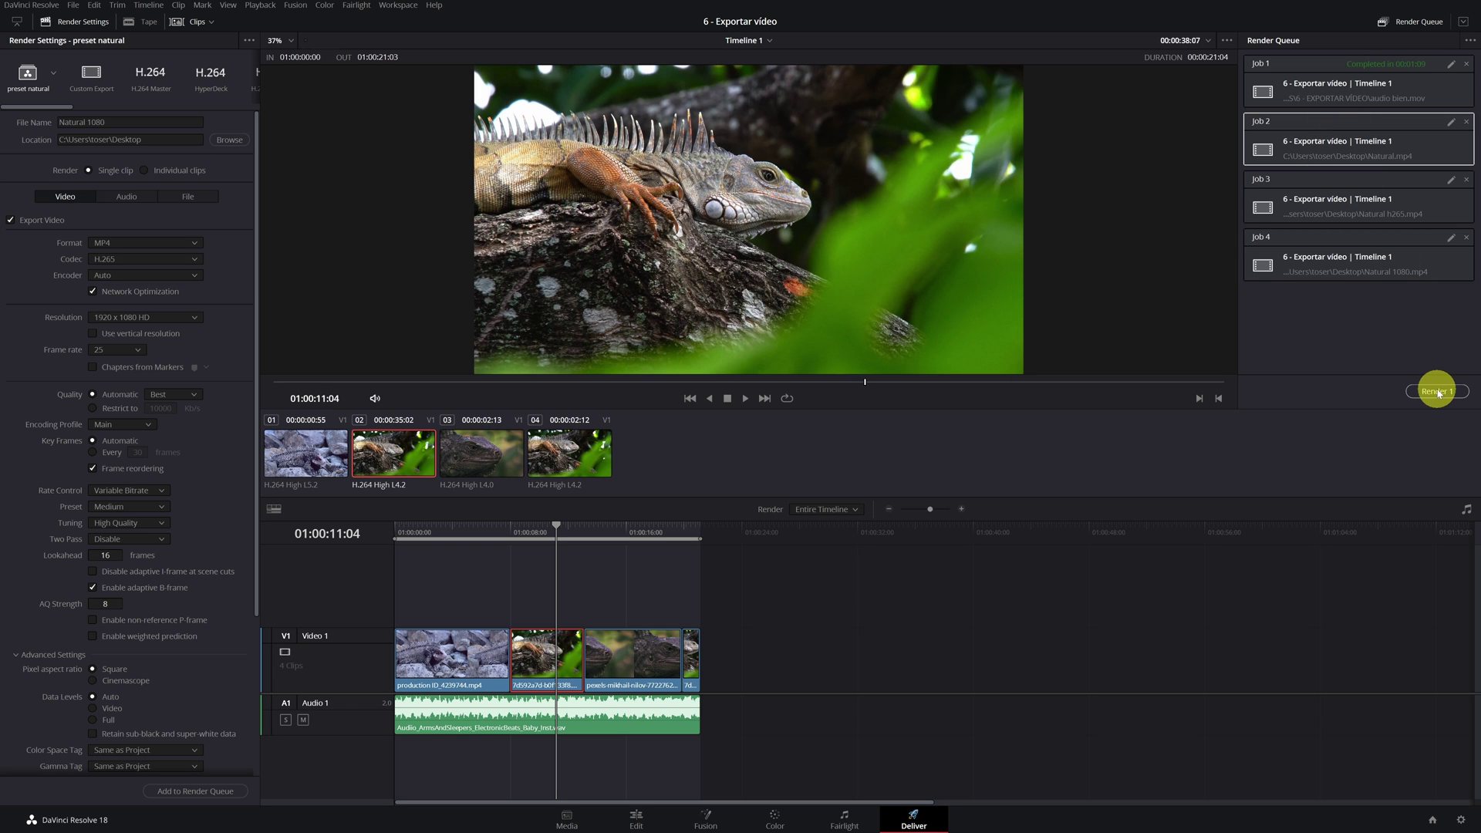
pyautogui.moveTo(1352, 316); pyautogui.dragTo(1362, 154)
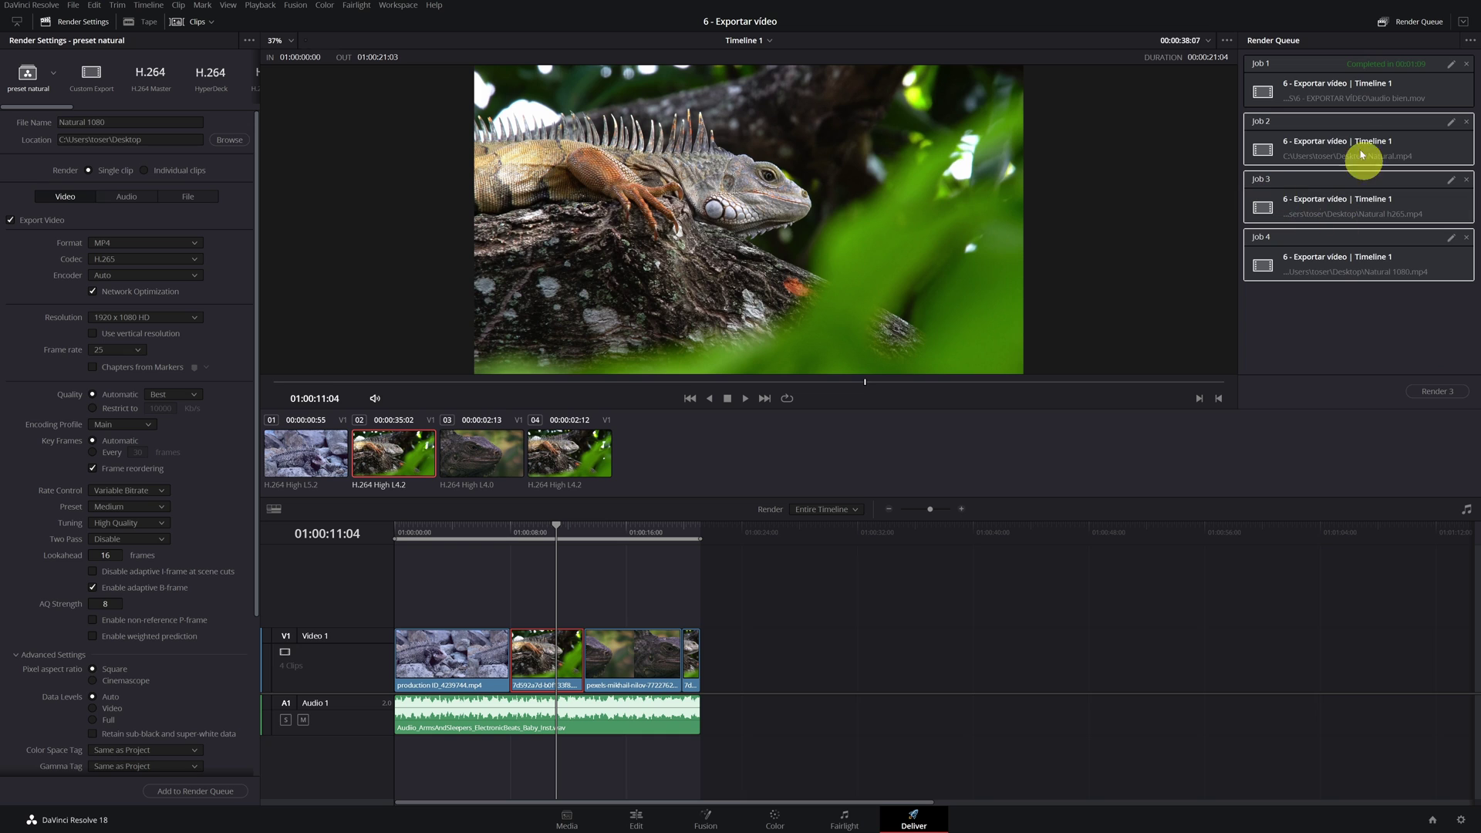
pyautogui.click(1440, 394)
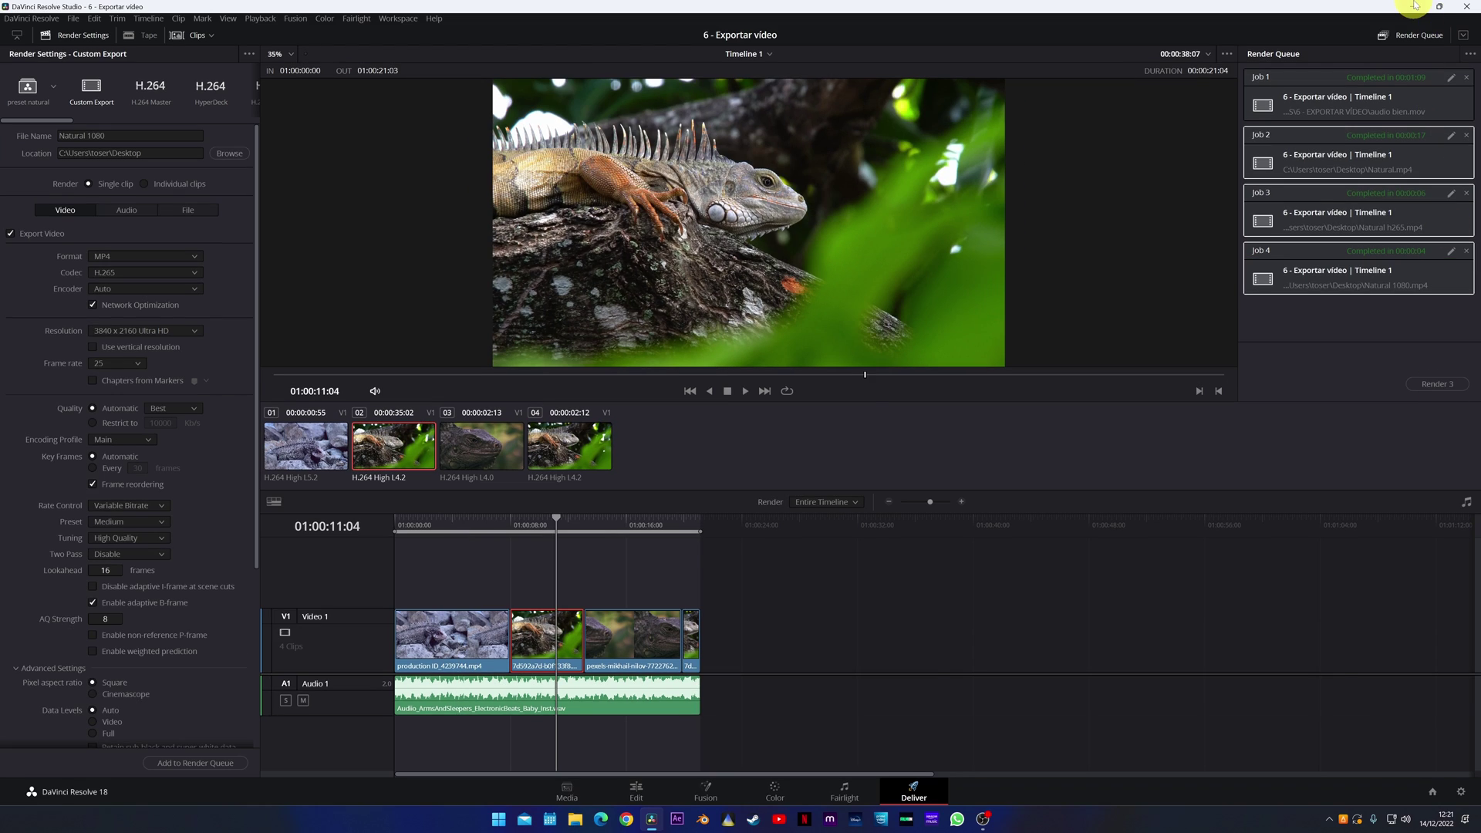
pyautogui.click(1388, 12)
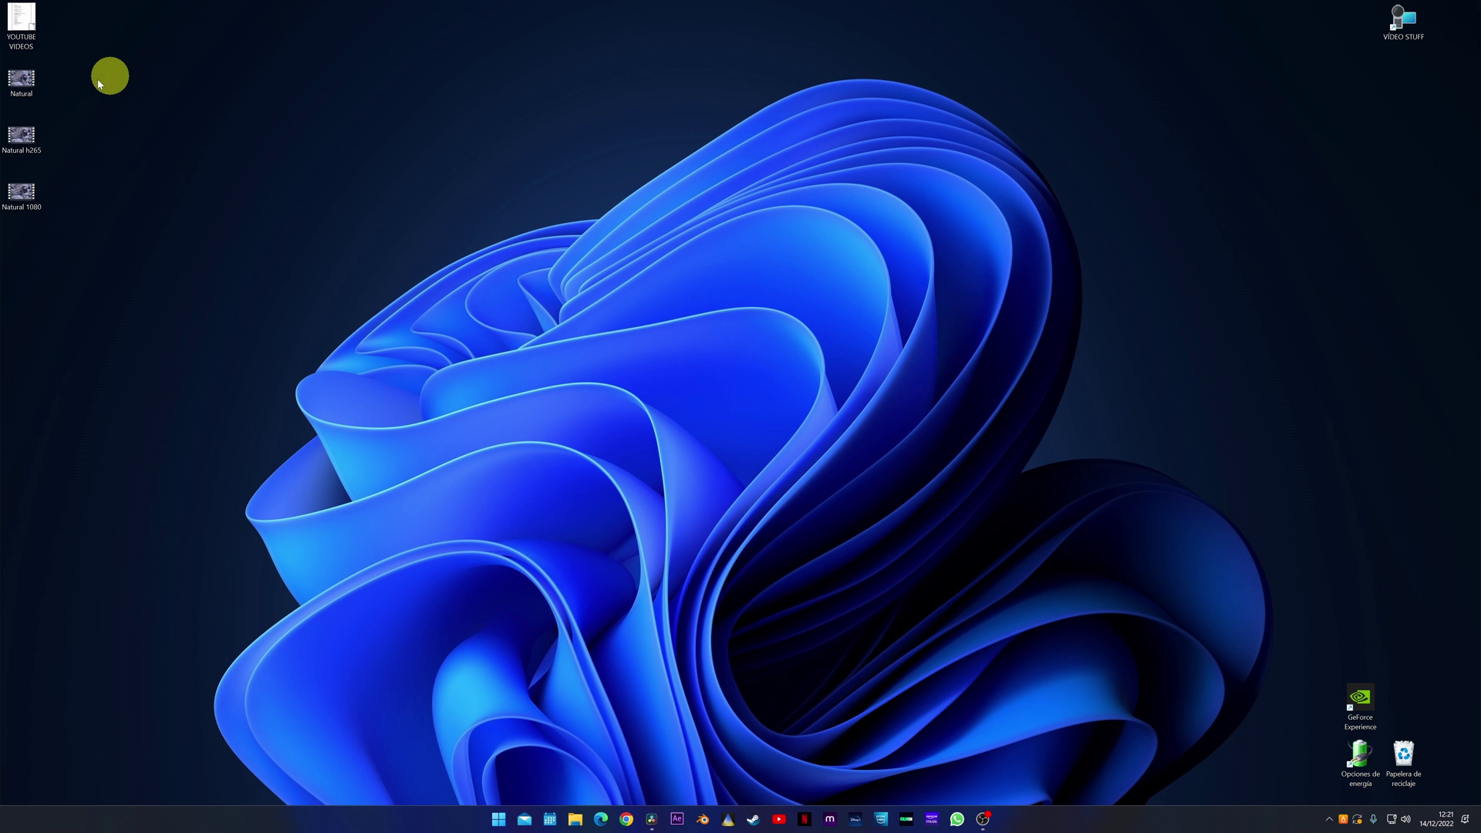
pyautogui.moveTo(74, 68); pyautogui.dragTo(9, 204)
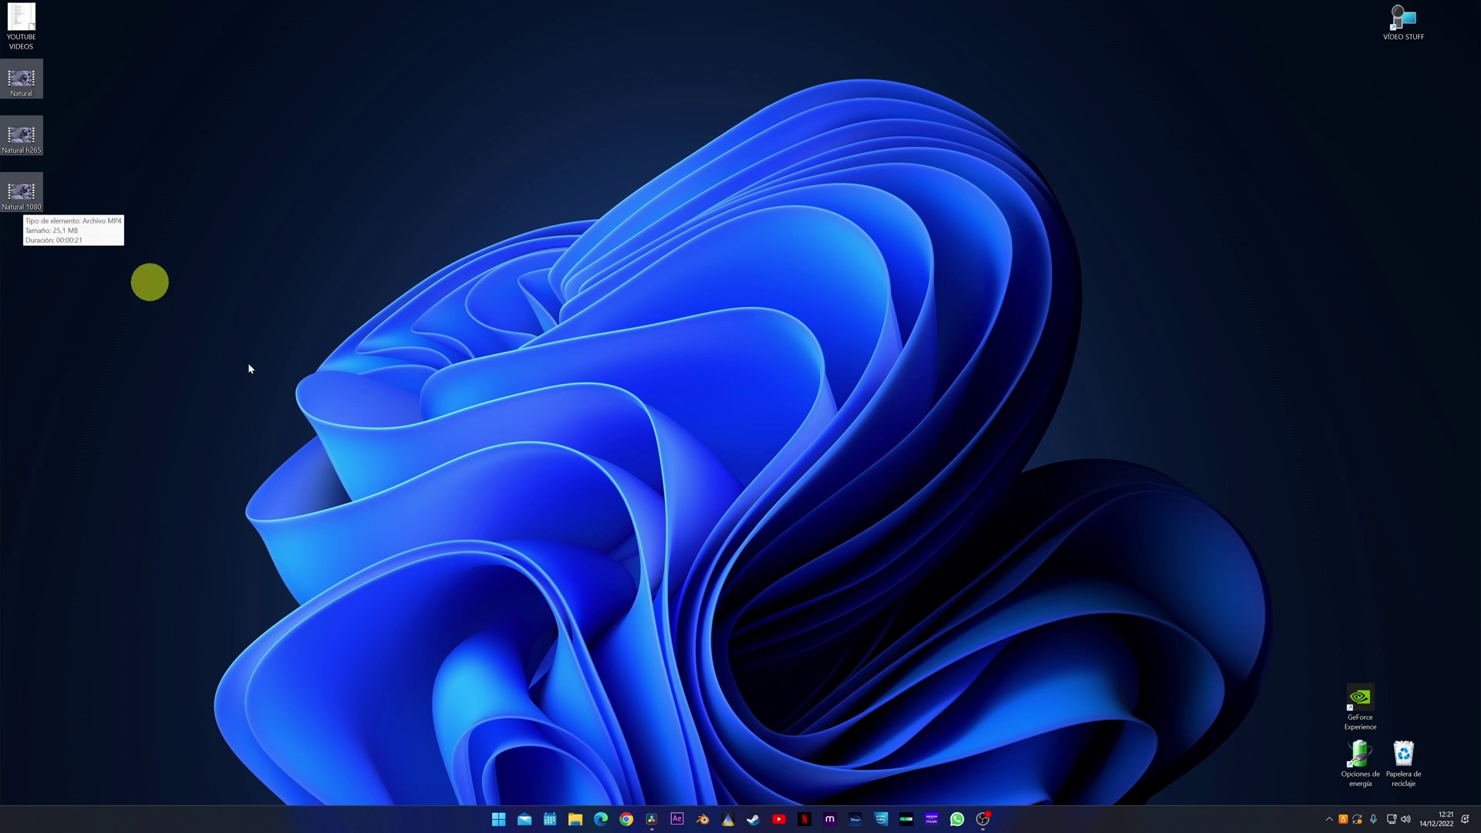
# Restore Resolve and set video output to MXF OP1A, DNxHR codec, type DNxHR 444 12-bit.
pyautogui.click(652, 819)
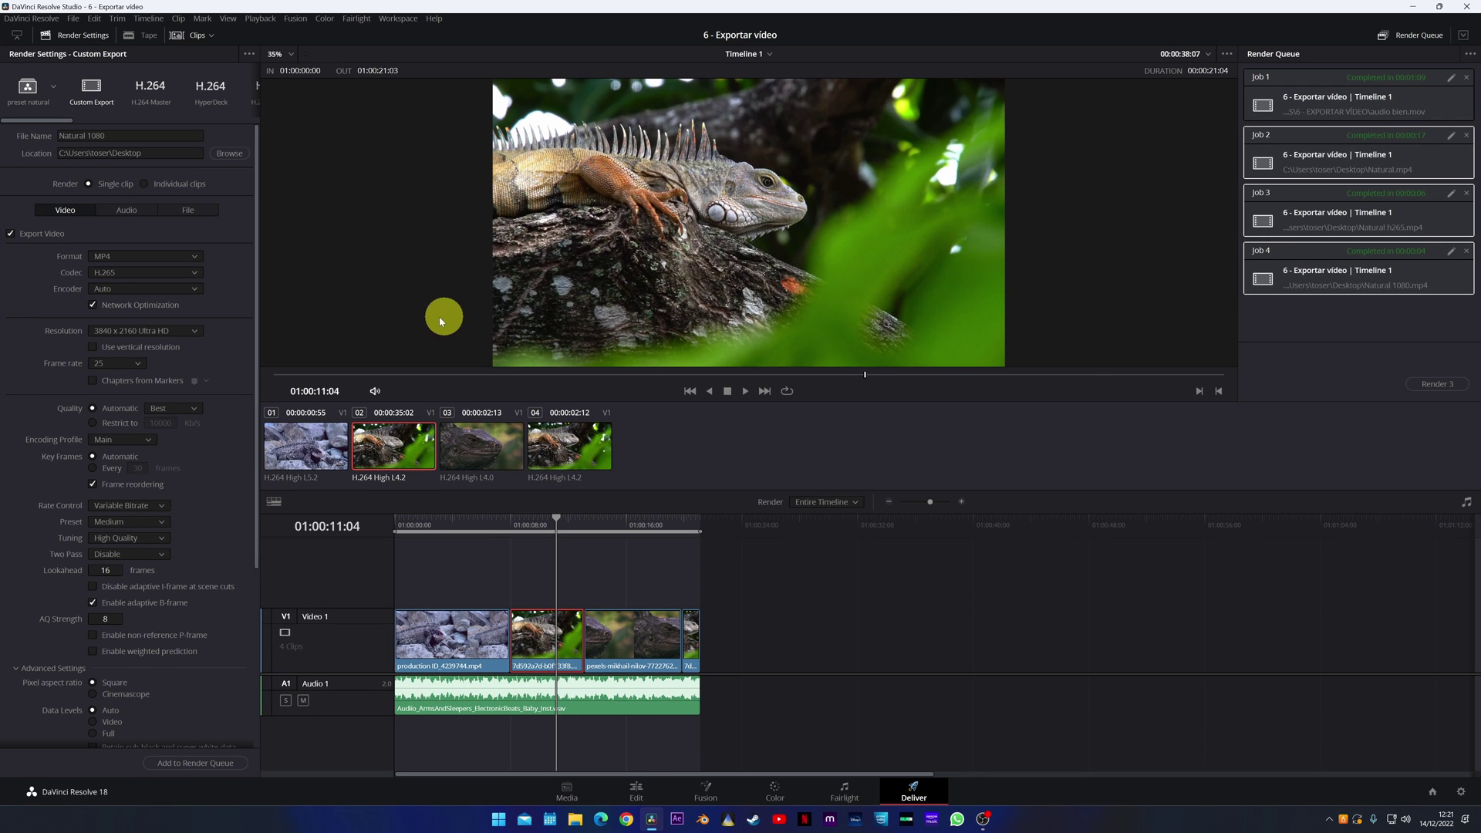
pyautogui.click(338, 463)
pyautogui.click(143, 256)
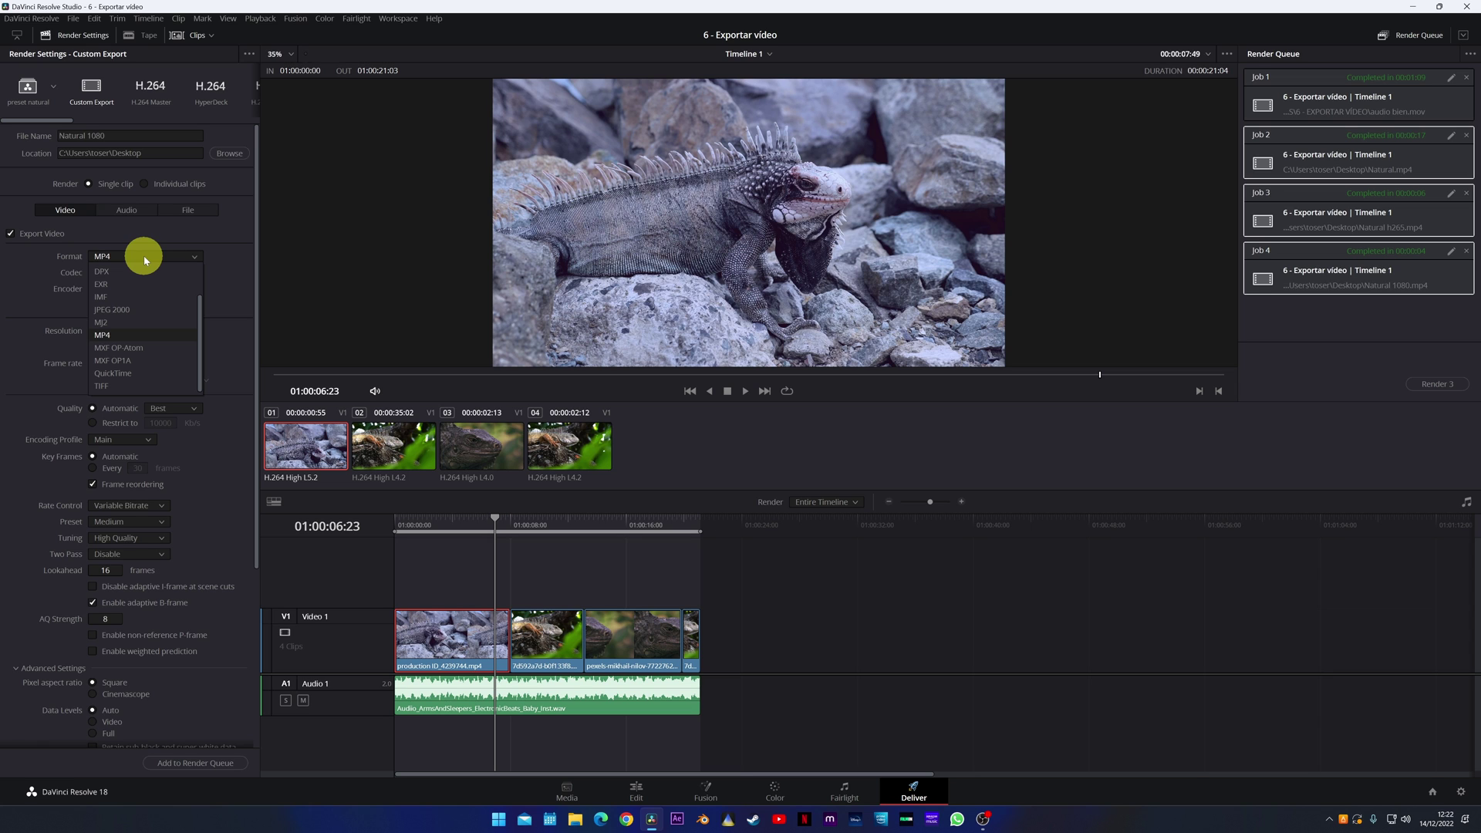
pyautogui.click(131, 362)
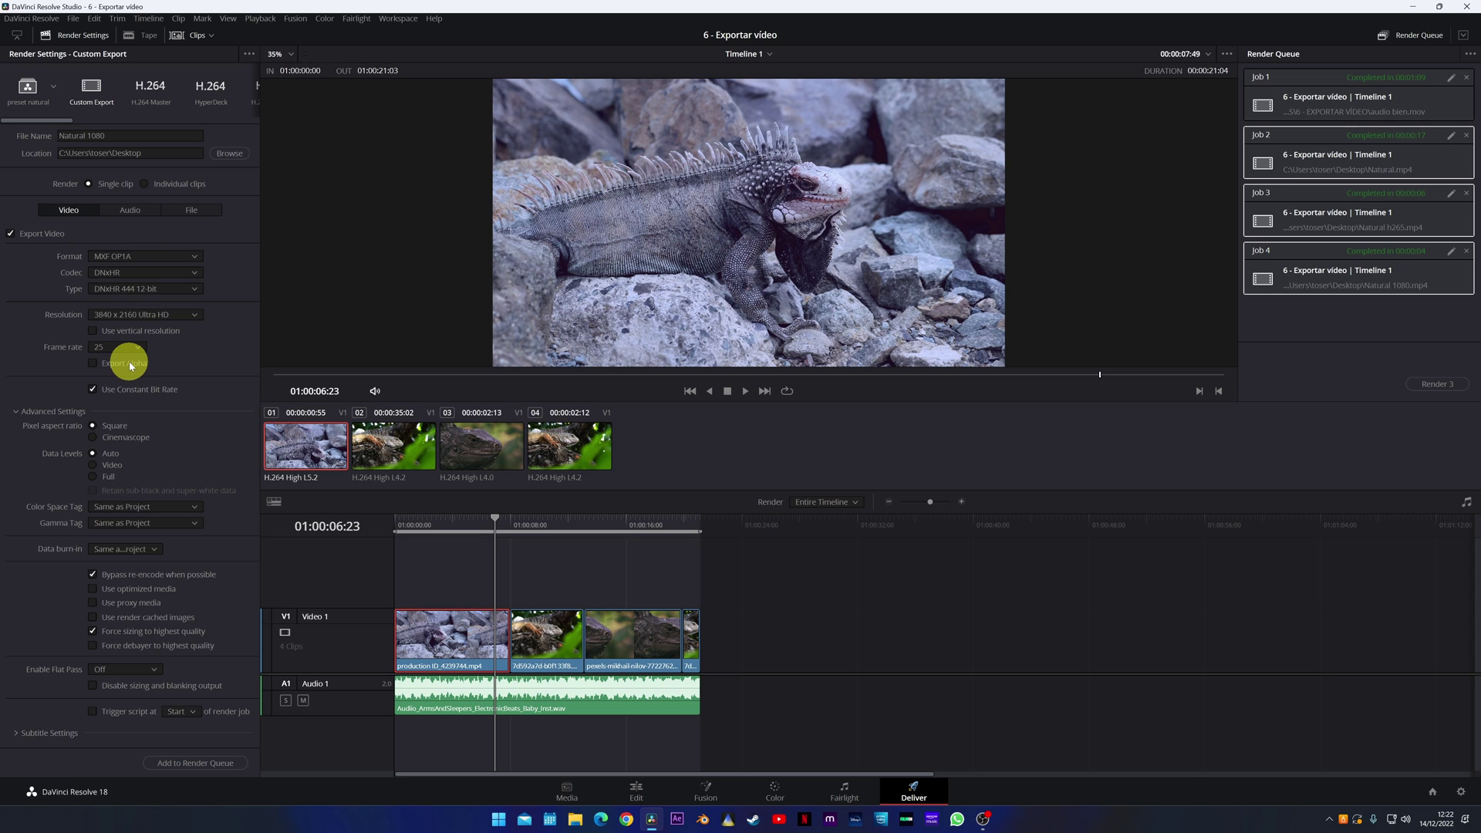
pyautogui.click(149, 271)
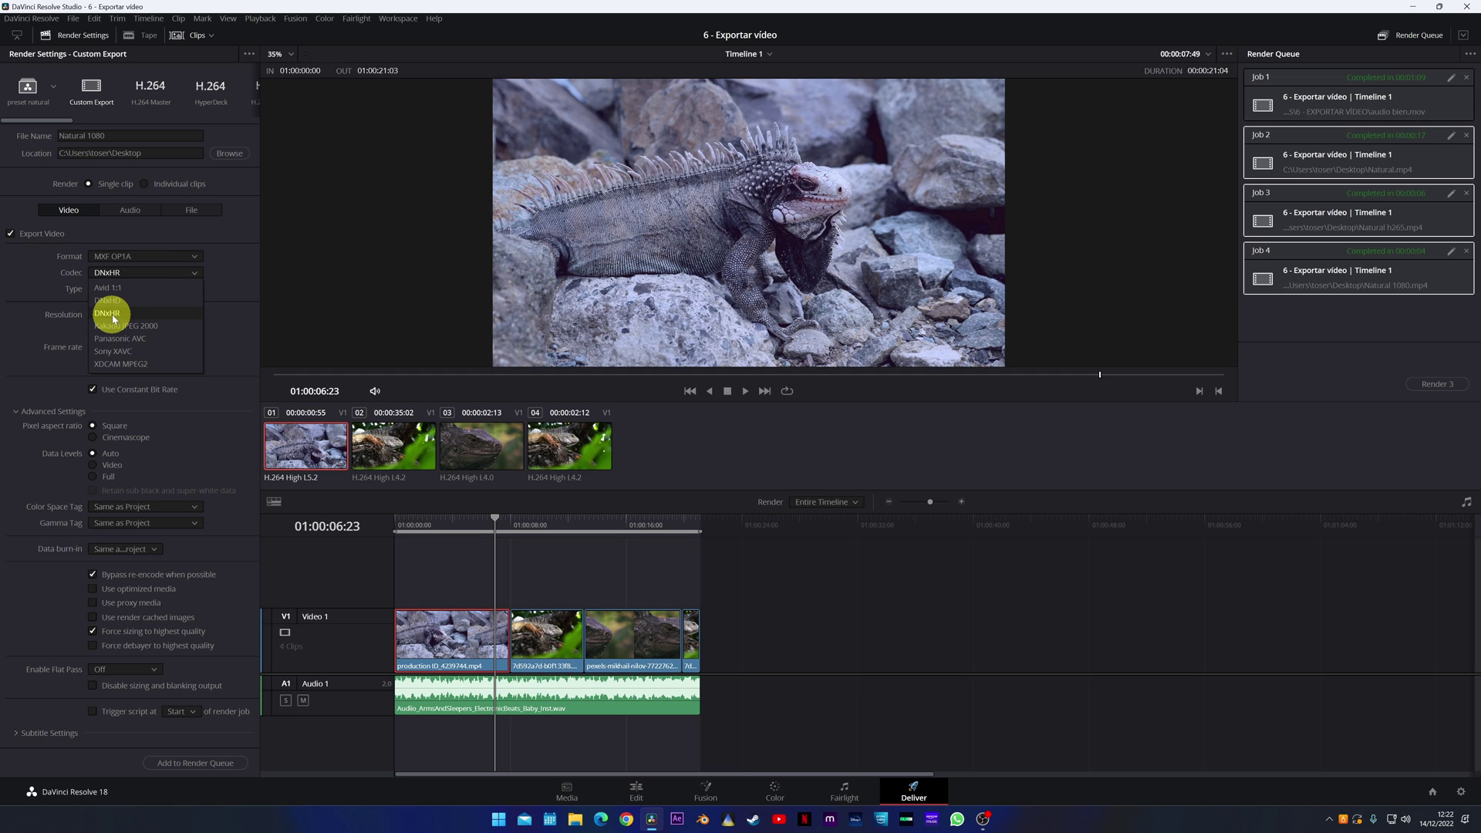
pyautogui.click(113, 315)
pyautogui.click(155, 290)
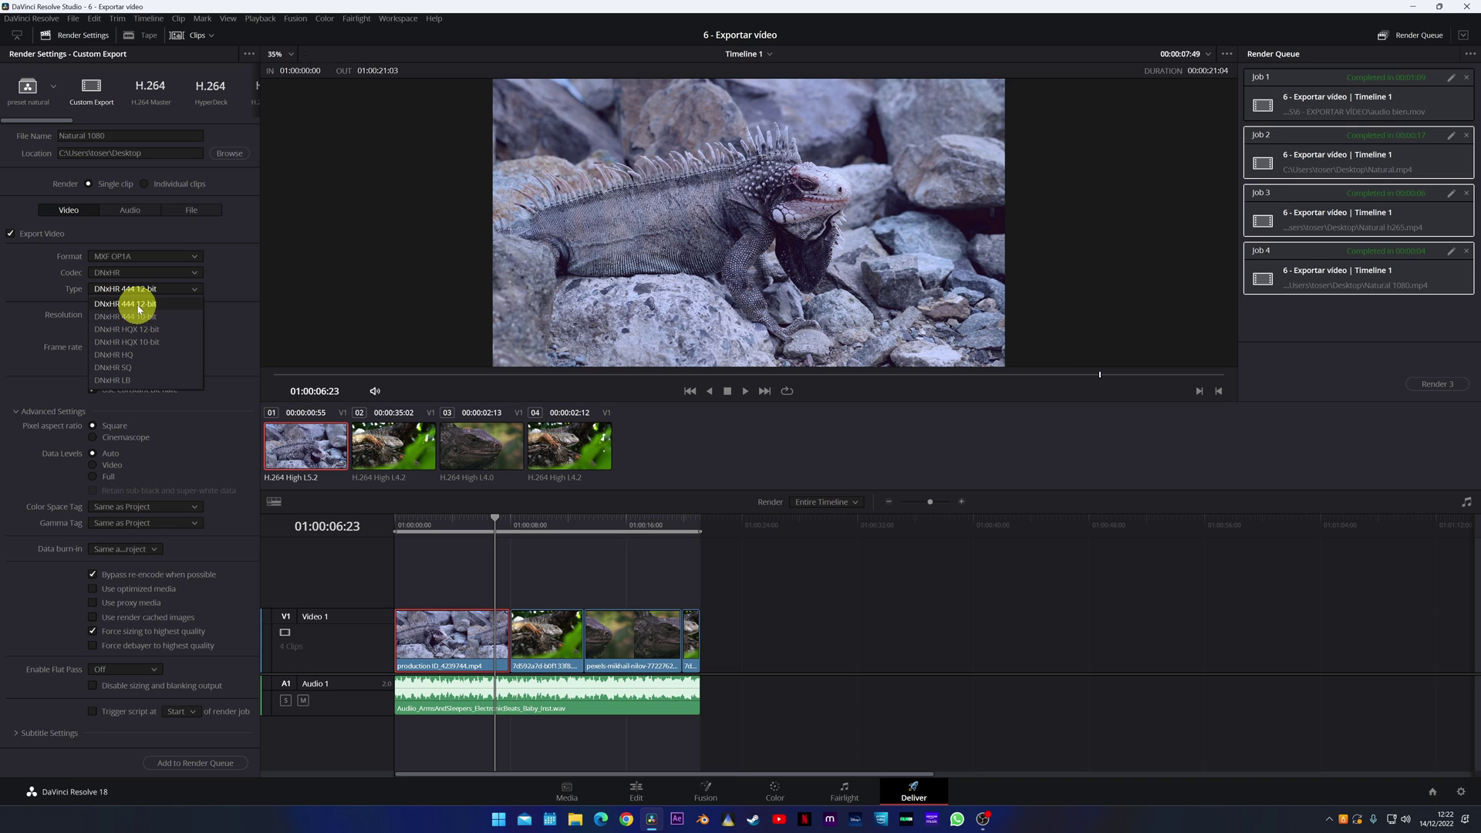
pyautogui.click(139, 306)
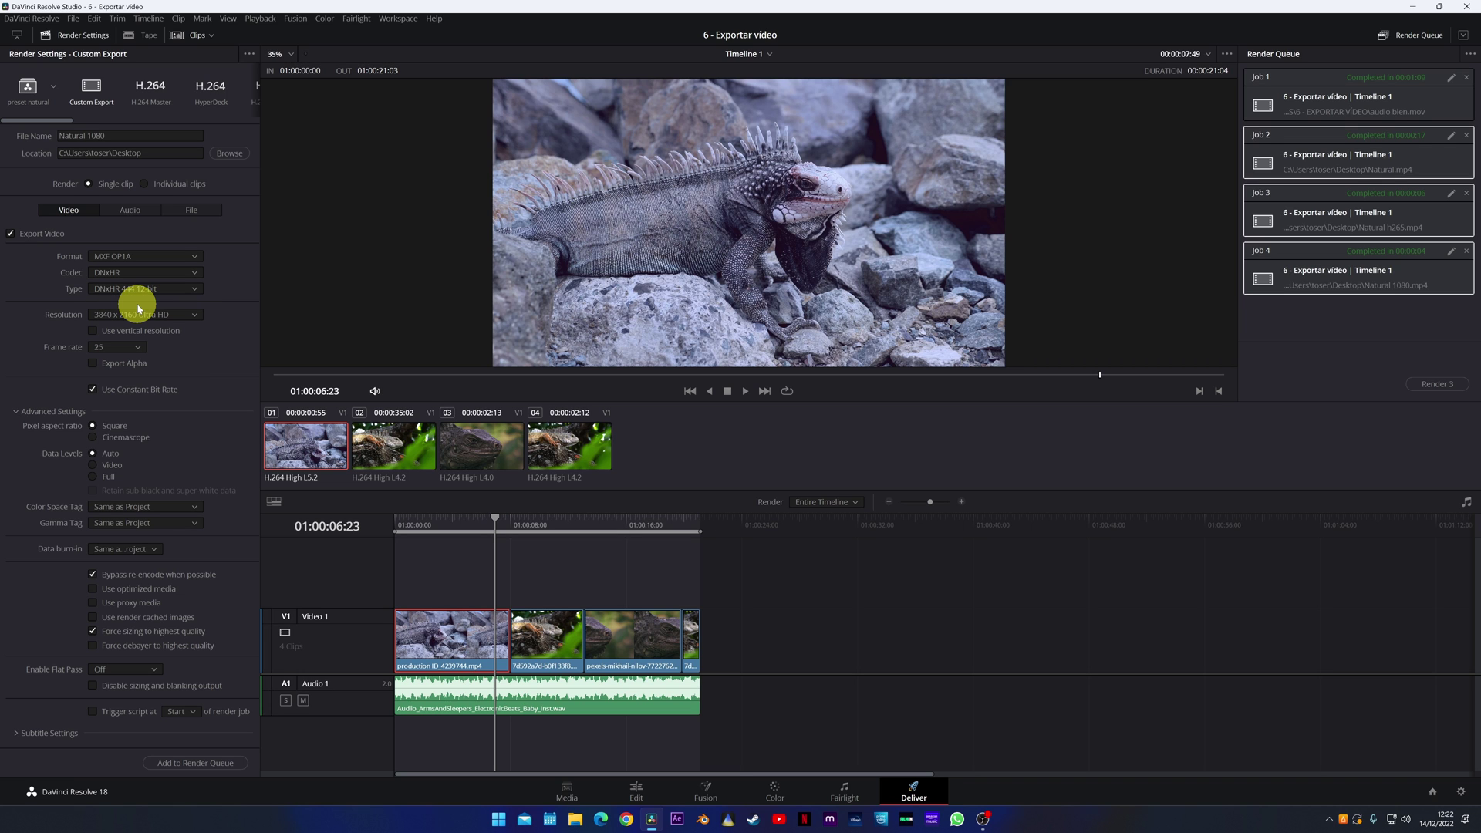
# In the Audio settings, keep Linear PCM and raise the sample rate to 96000.
pyautogui.click(128, 209)
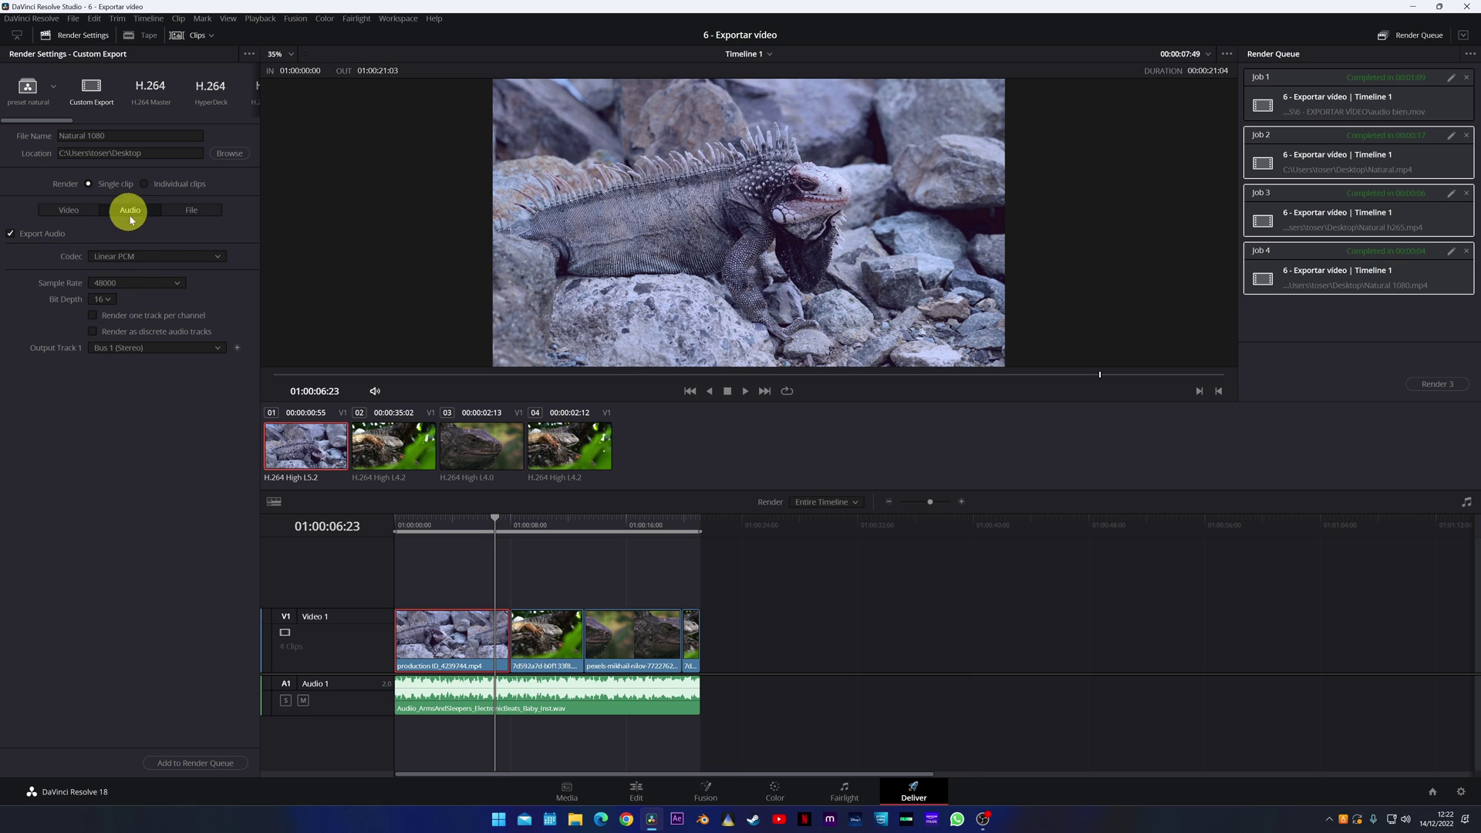
pyautogui.click(139, 256)
pyautogui.click(140, 263)
pyautogui.click(141, 281)
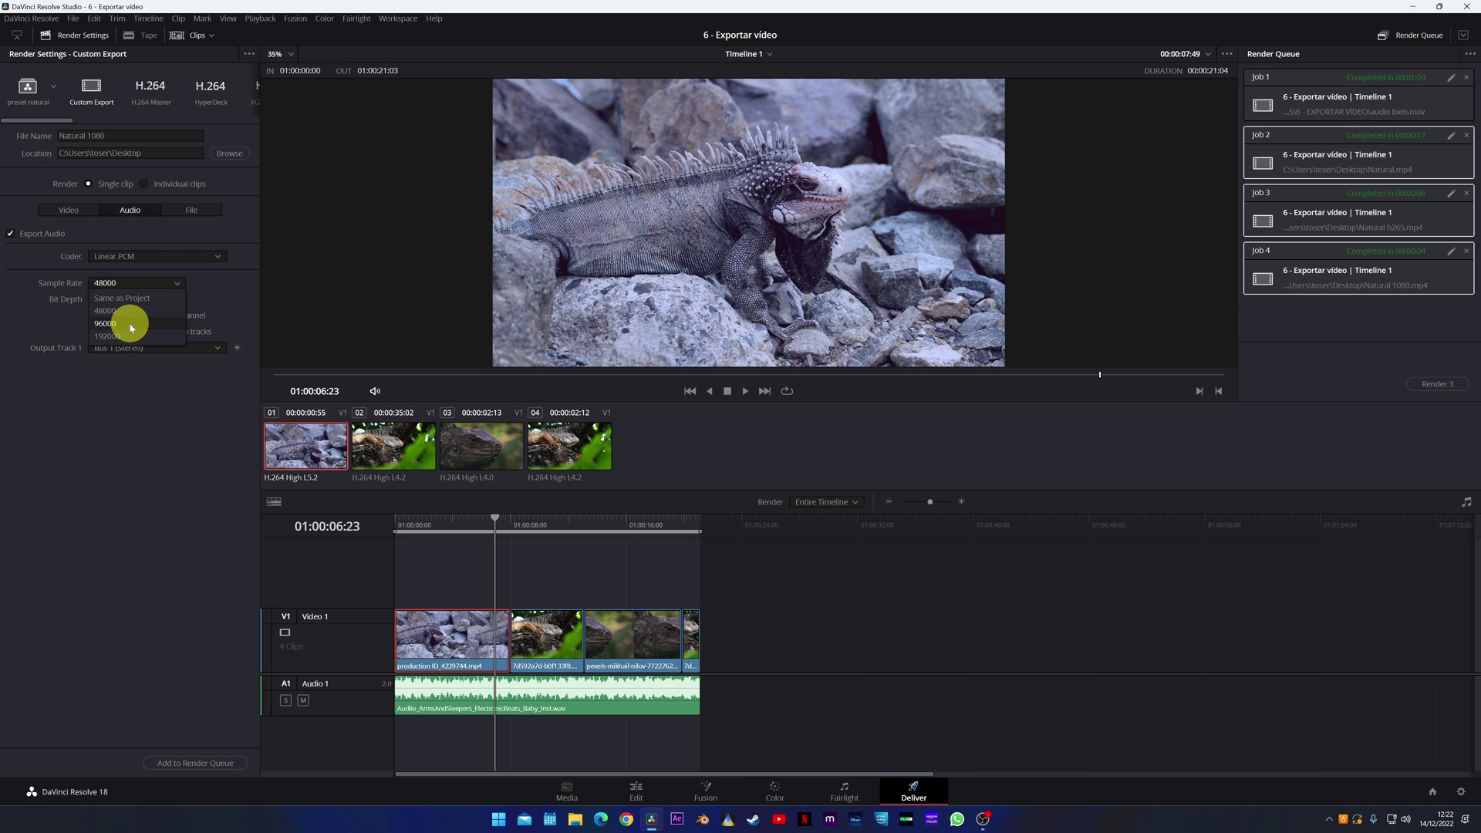
pyautogui.click(130, 327)
pyautogui.click(113, 303)
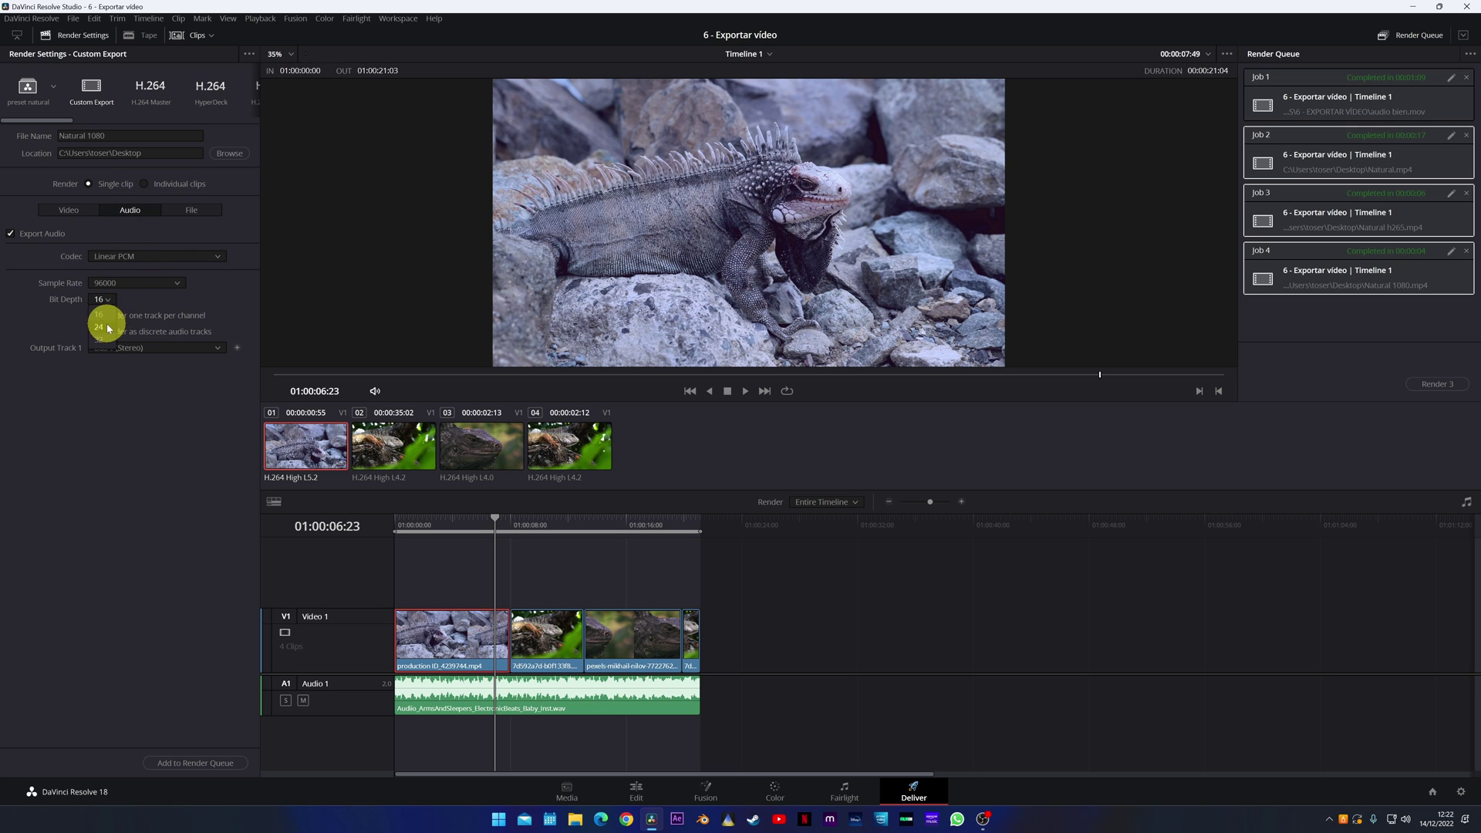